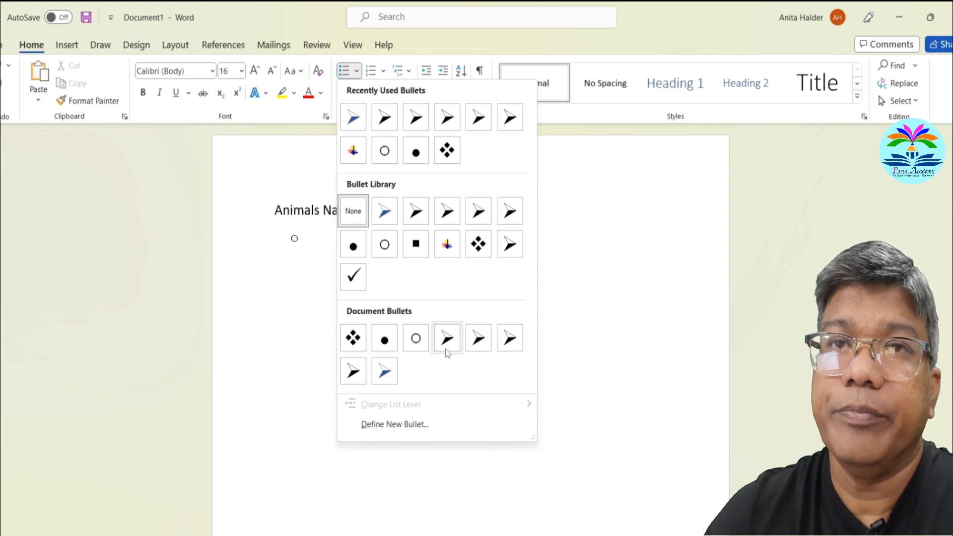
Apply a black arrow bullet to the line below Animals Name and redefine it at font size 16 in red
left_click(477, 220)
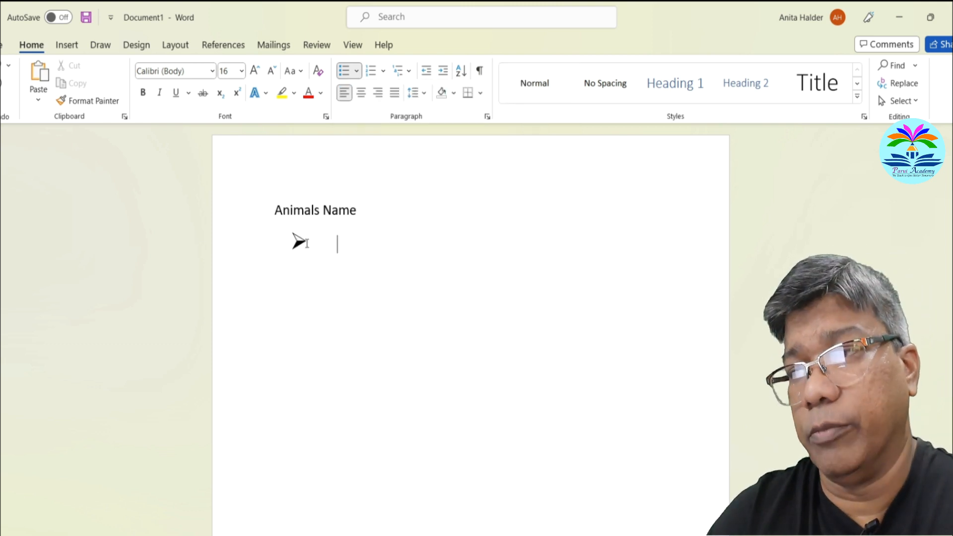
left_click(357, 71)
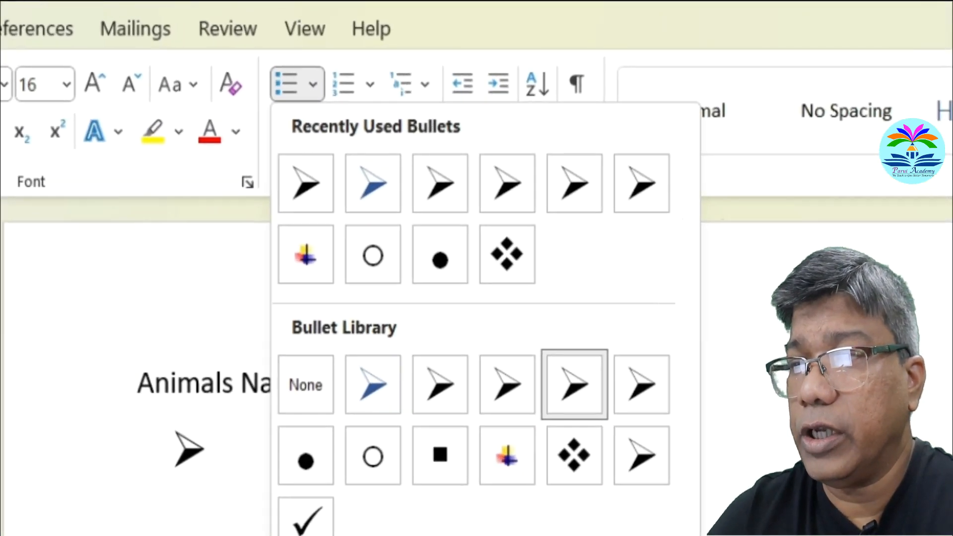
left_click(397, 535)
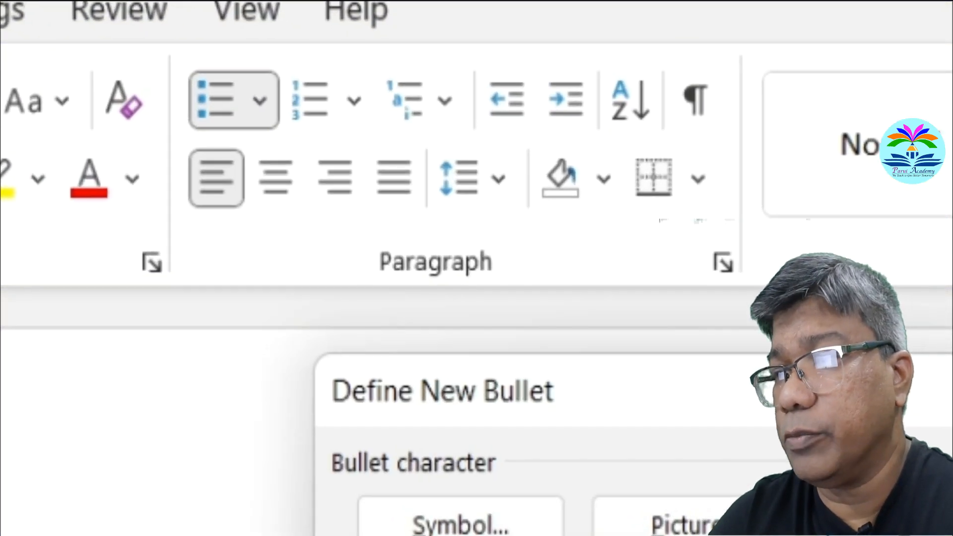
left_click(929, 525)
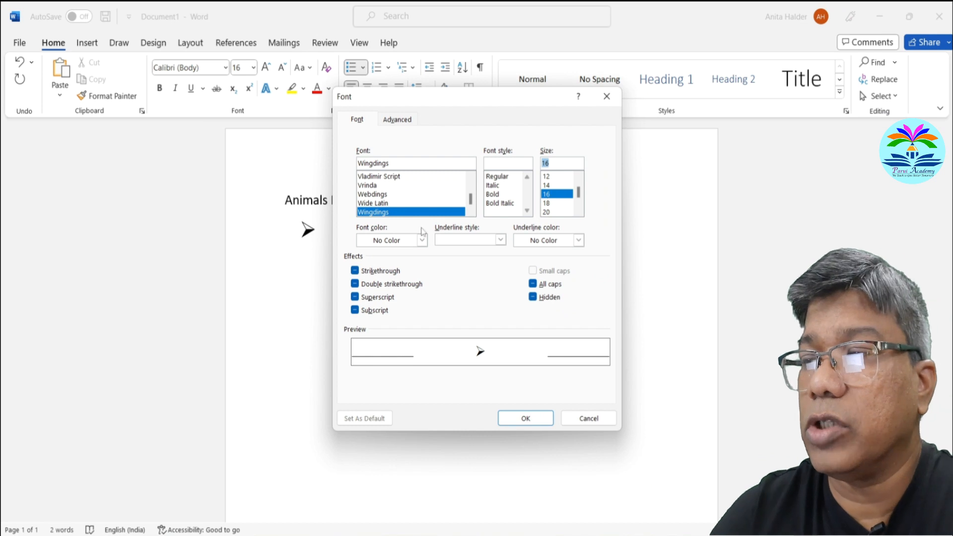
left_click(422, 240)
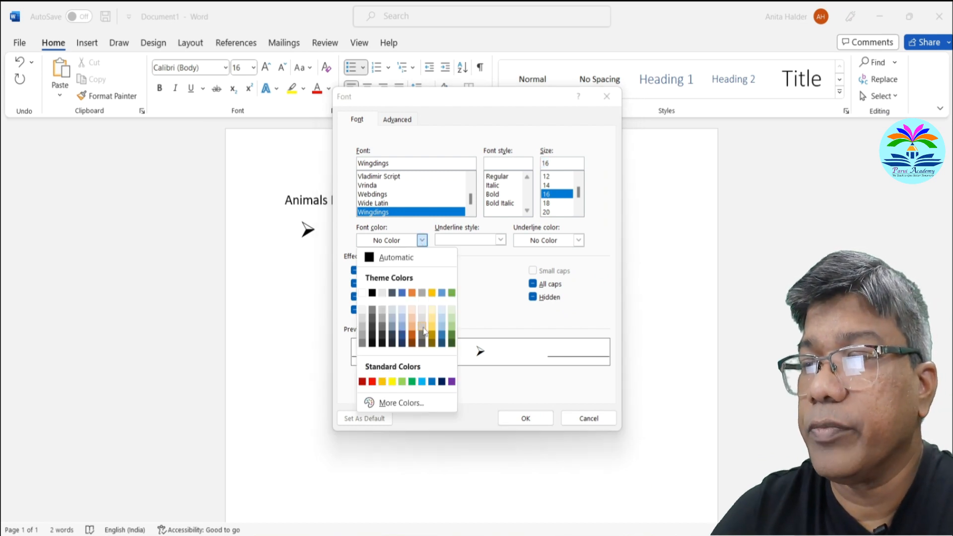
left_click(372, 381)
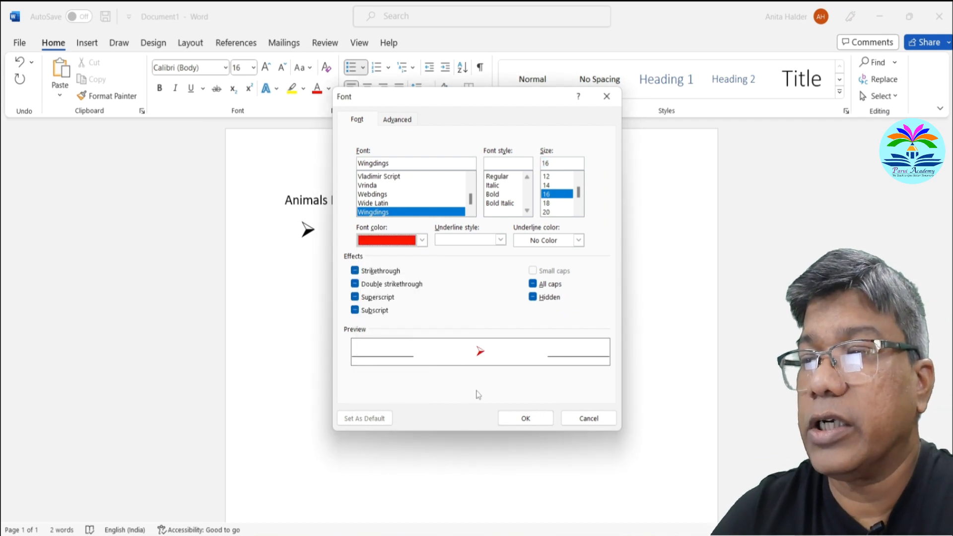
left_click(527, 418)
left_click(495, 368)
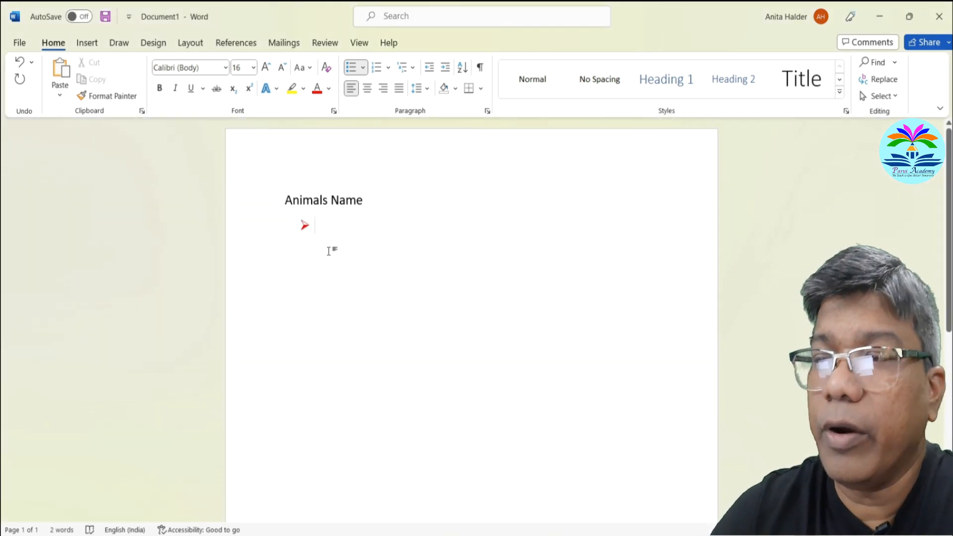
Enter Cat, Dog, Tiger and Lion as separate bulleted items under Animals Name
type("Cat")
key("Return")
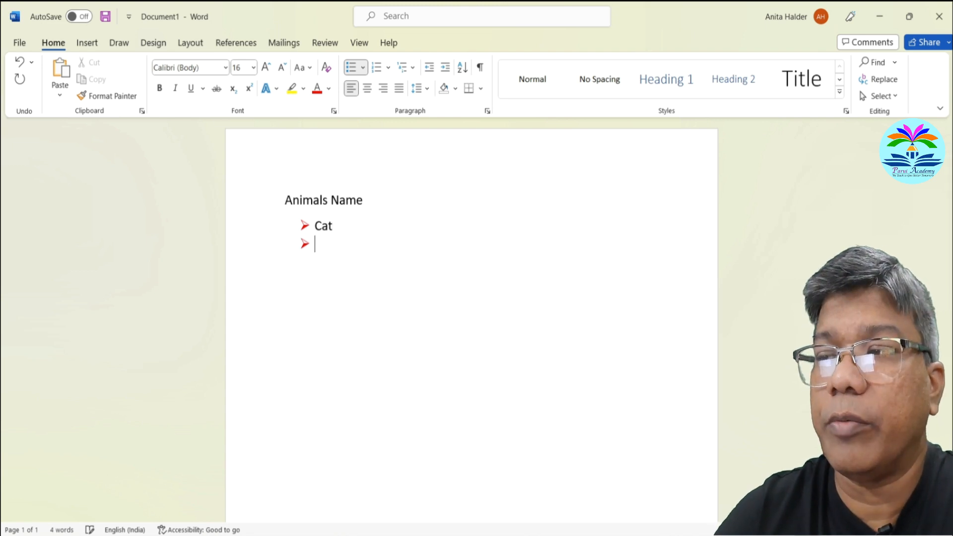
type("Dog")
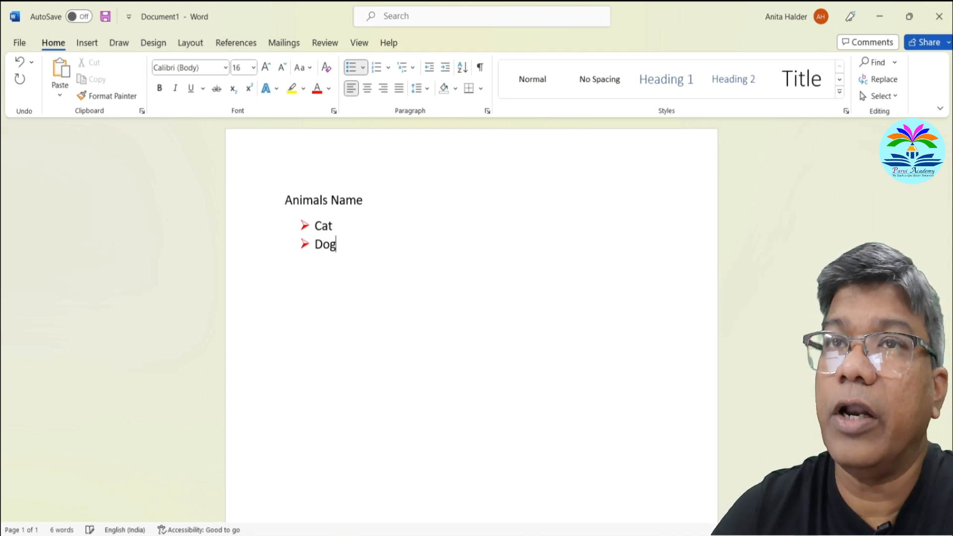
key("Return")
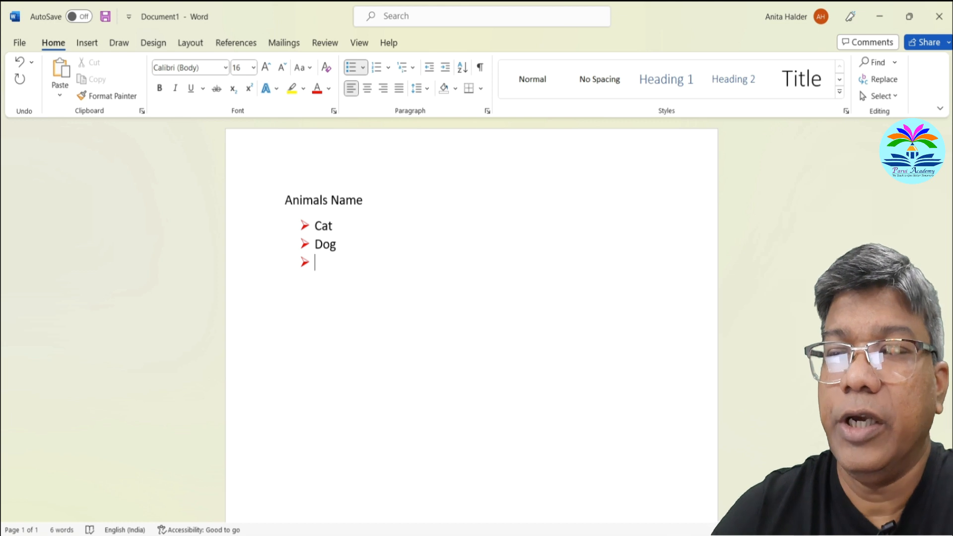
type("Tiger")
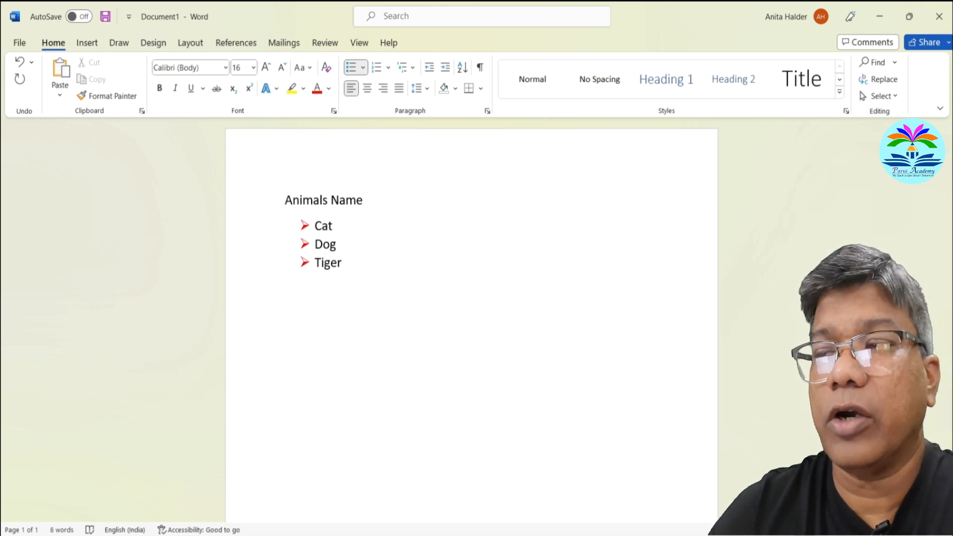
key("Return")
type("L")
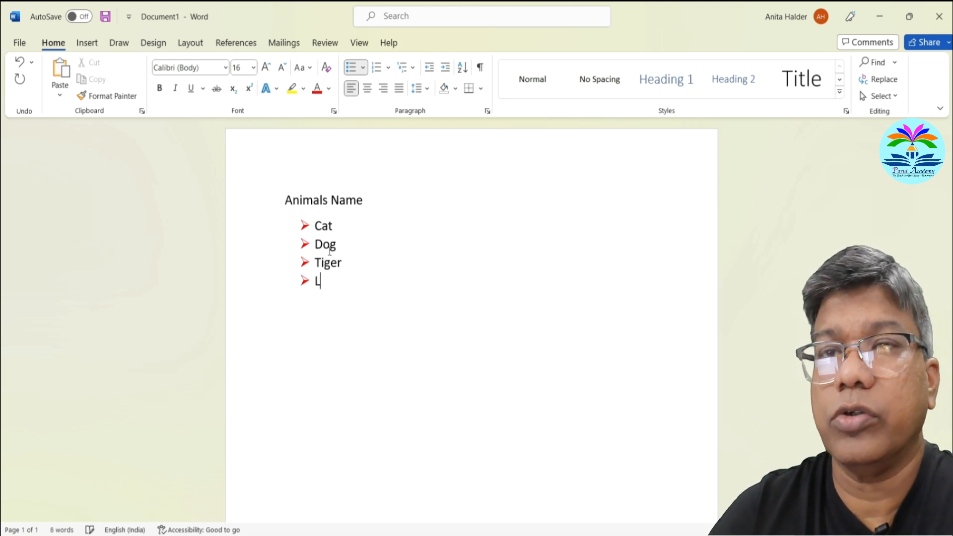
type("ion")
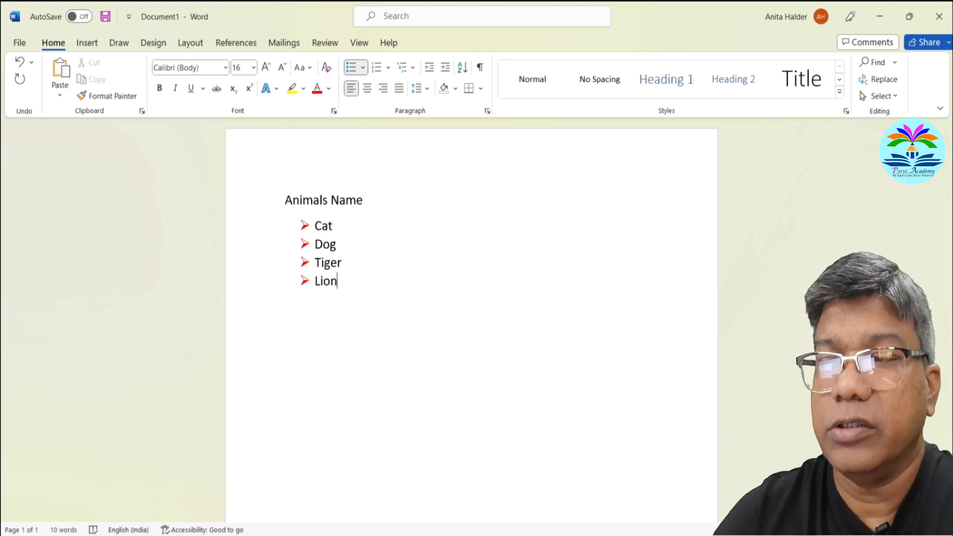
End the bulleted list after Lion and add the unbulleted heading Birds Name below it, followed by a new line
key("Return")
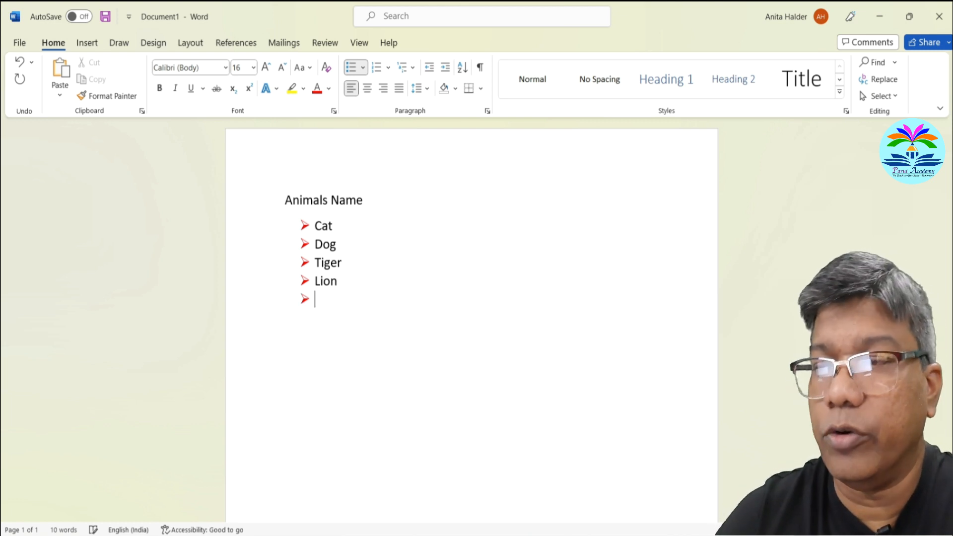
key("BackSpace")
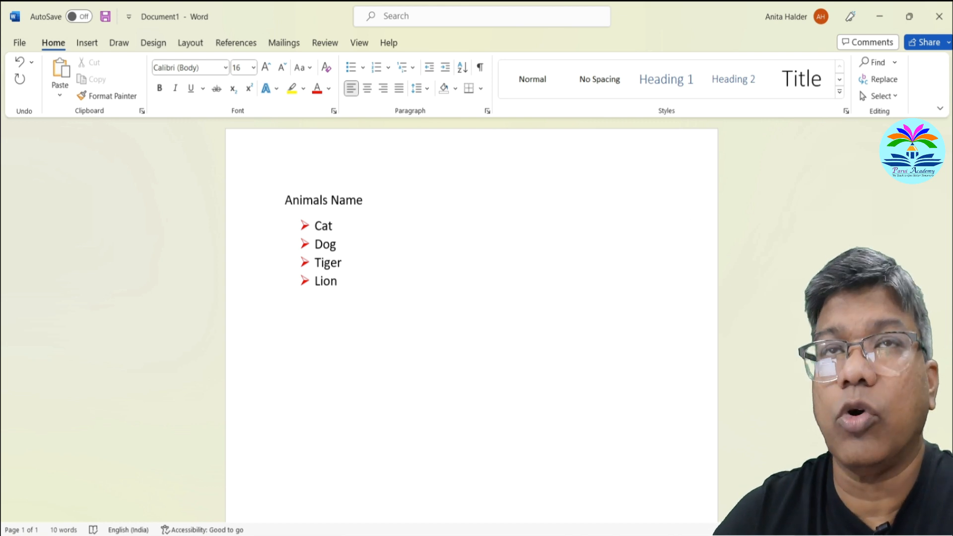
type("b")
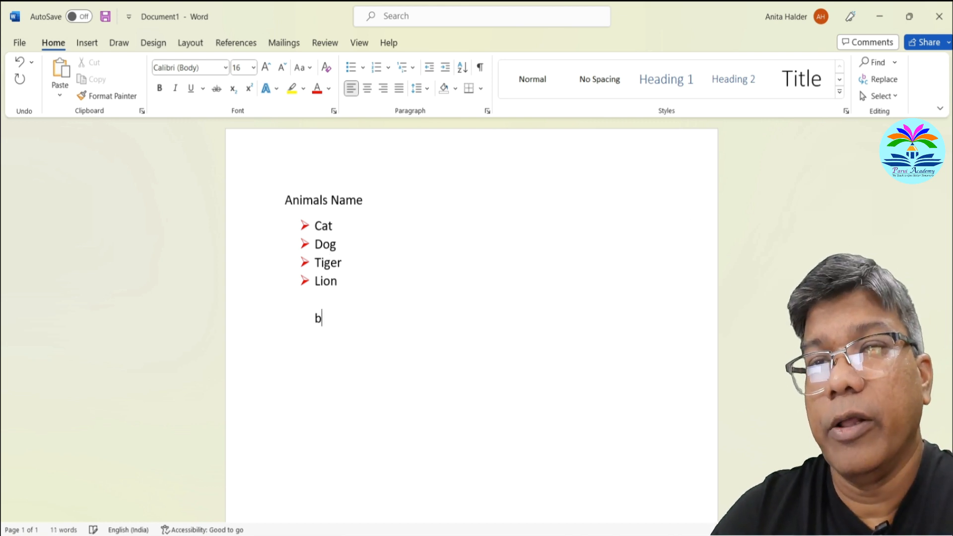
key("BackSpace")
type("b")
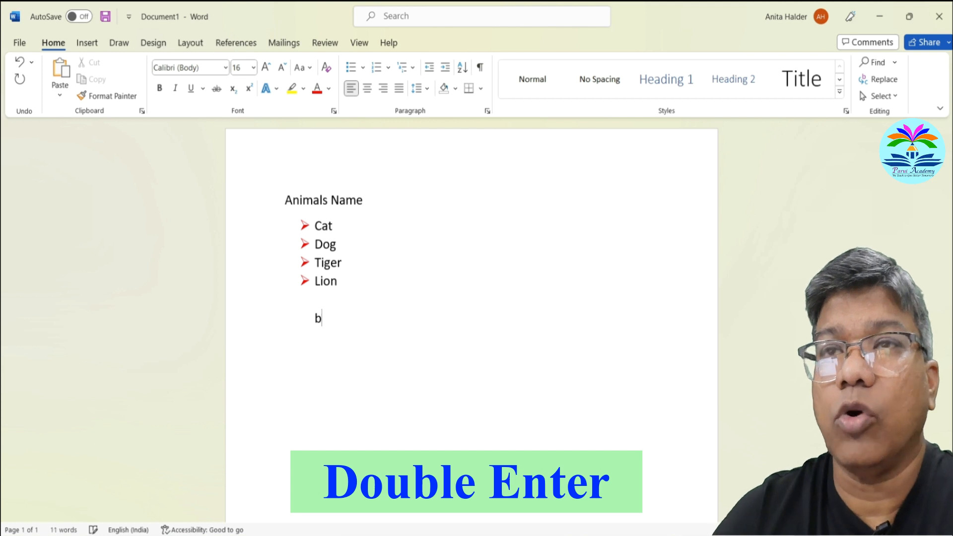
key("BackSpace")
type("Birds")
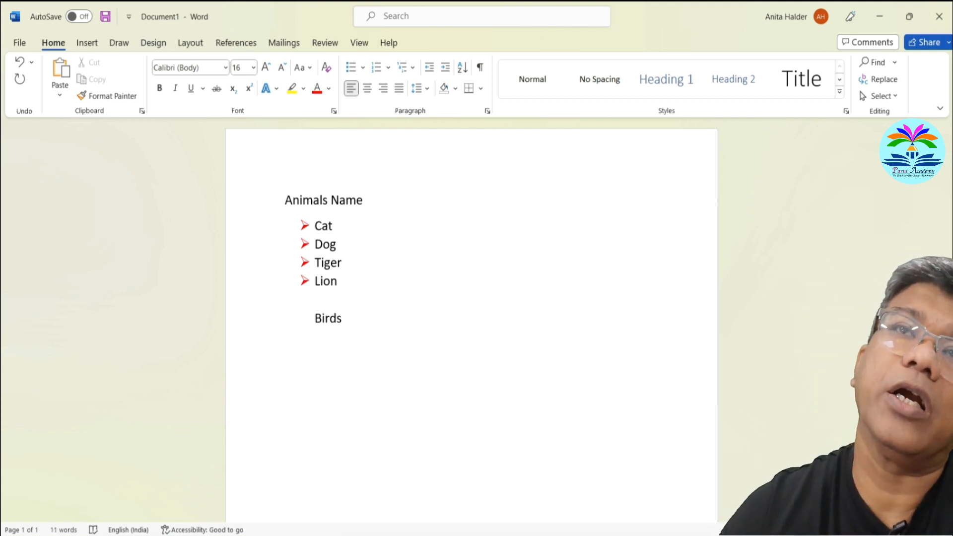
type(" Name")
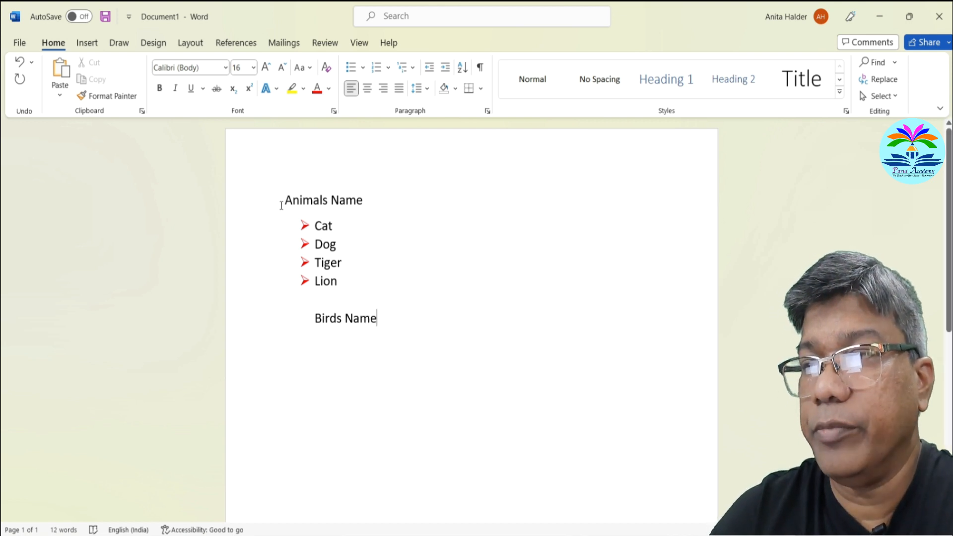
key("Return")
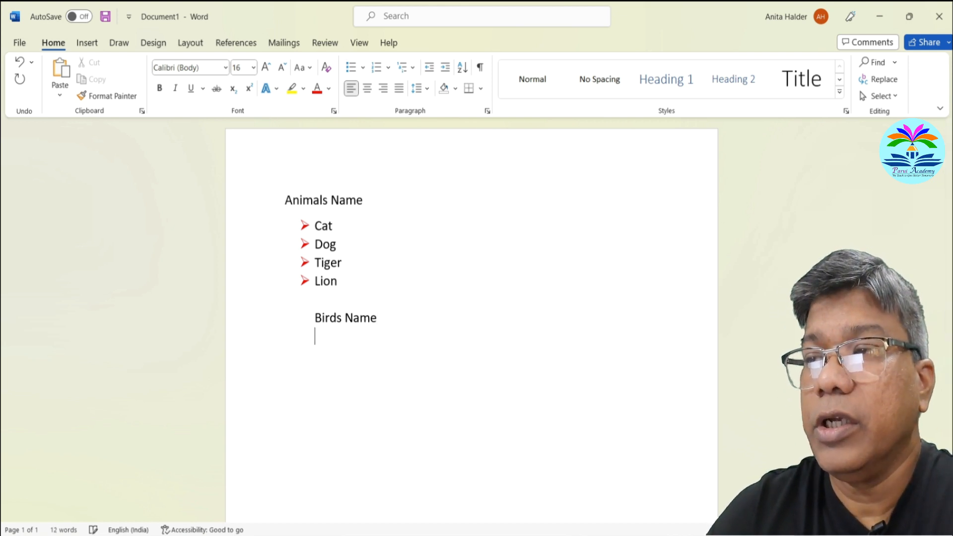
Apply the four-diamond bullet to the line below Birds Name and set the bullet symbol's font size to 24
left_click(363, 67)
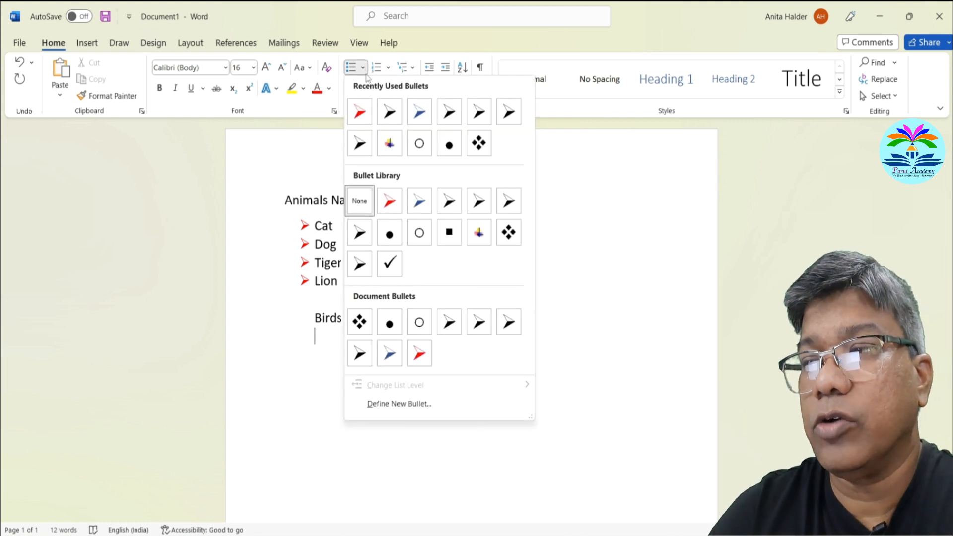
left_click(479, 144)
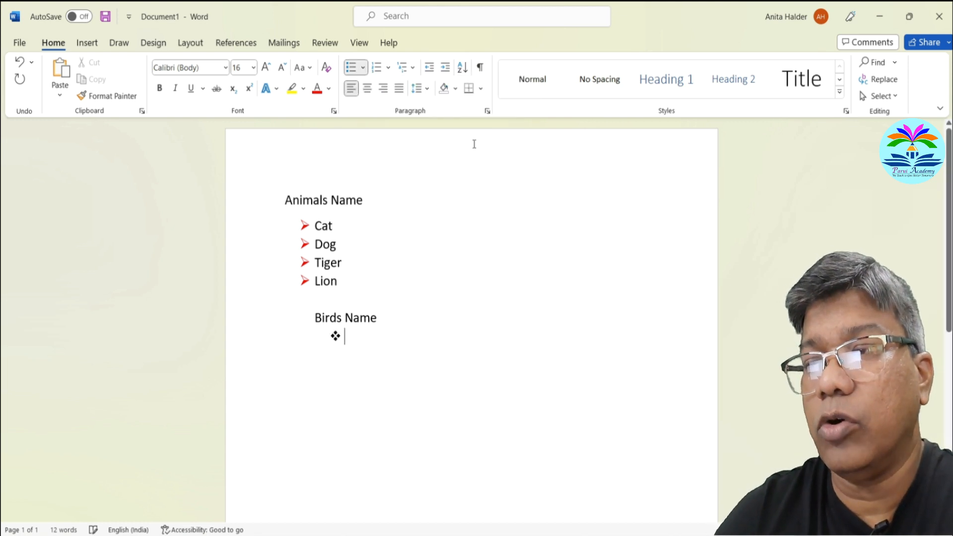
left_click(336, 337)
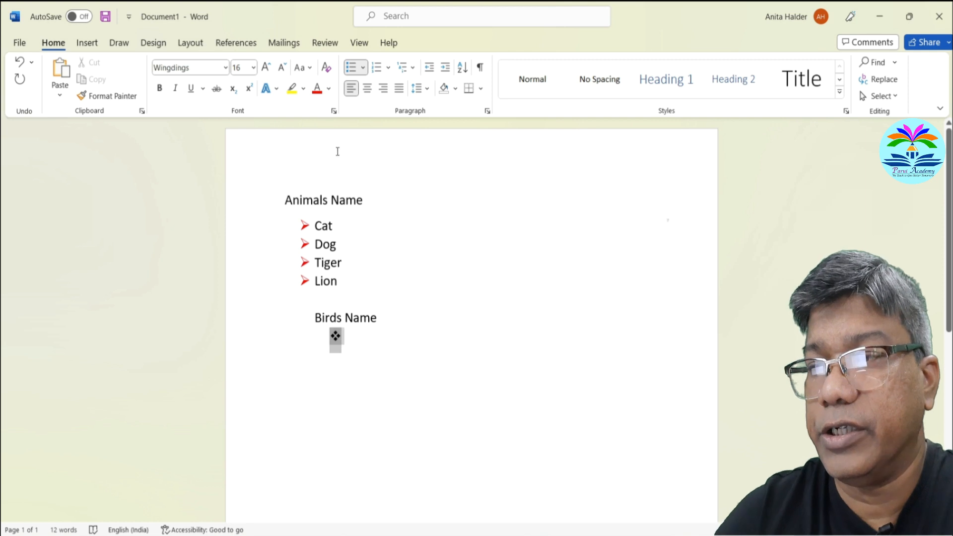
left_click(363, 68)
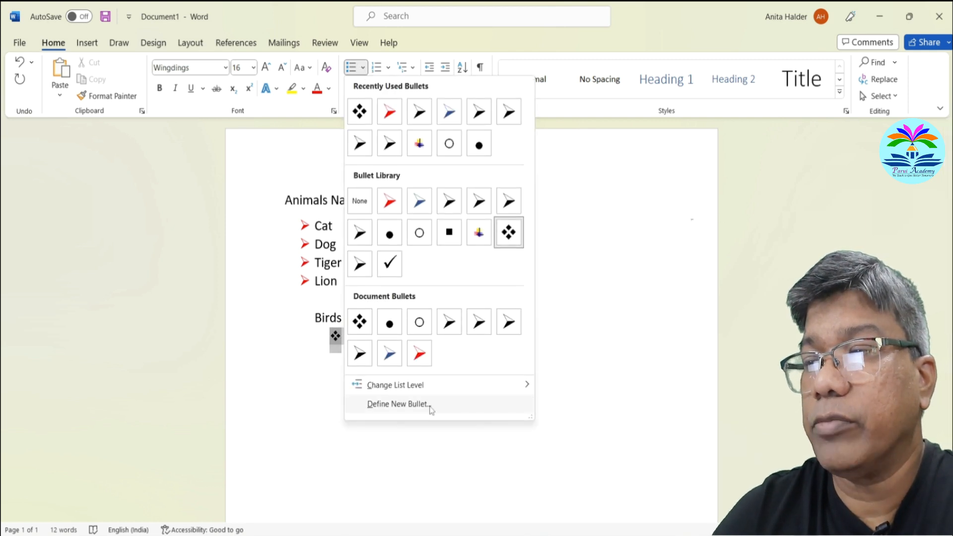
left_click(425, 404)
left_click(531, 183)
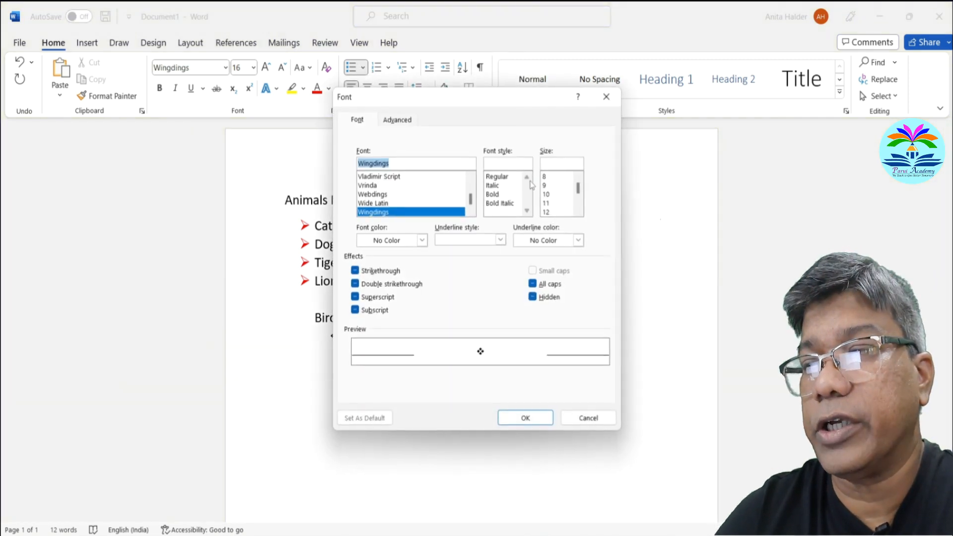
left_click(578, 211)
left_click(578, 211)
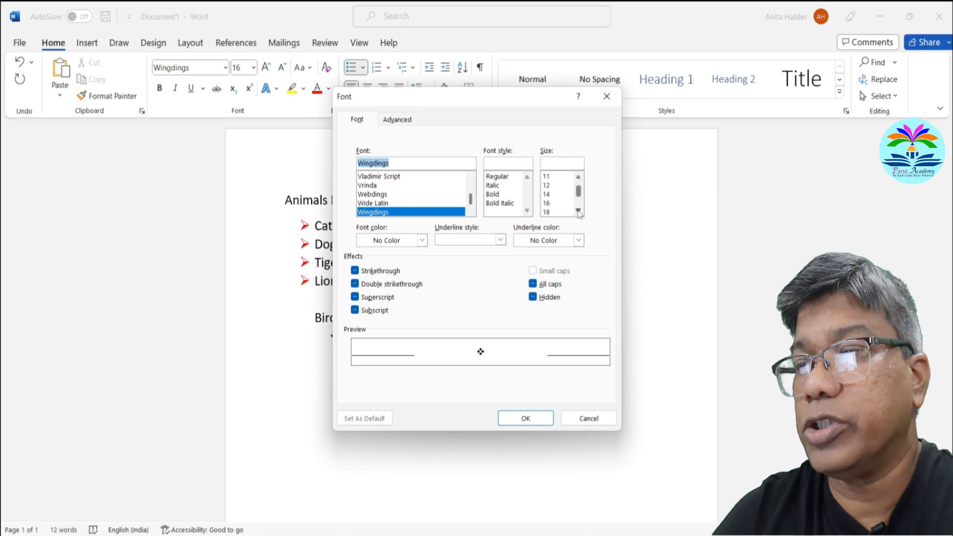
left_click(556, 212)
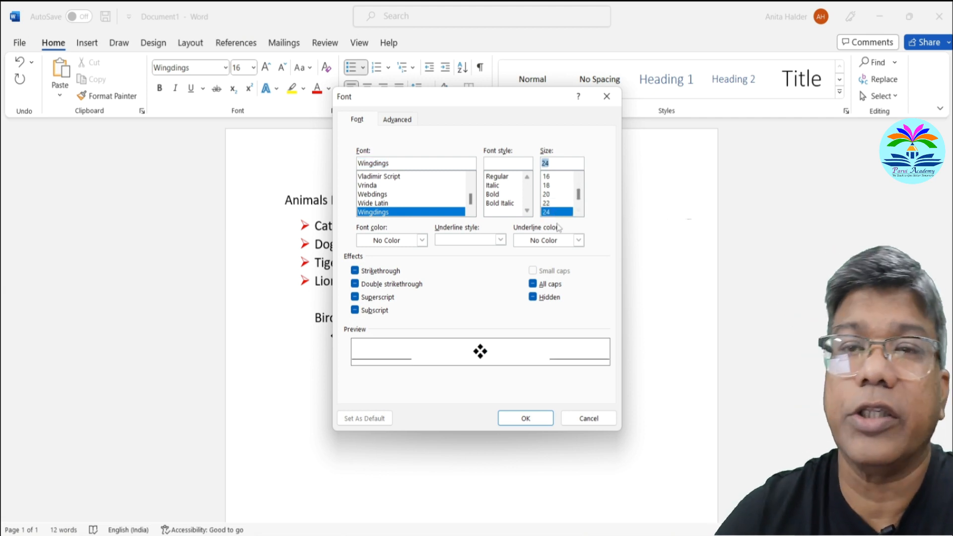
Set the four-diamond bullet's font color to light blue and apply the new bullet definition
left_click(422, 240)
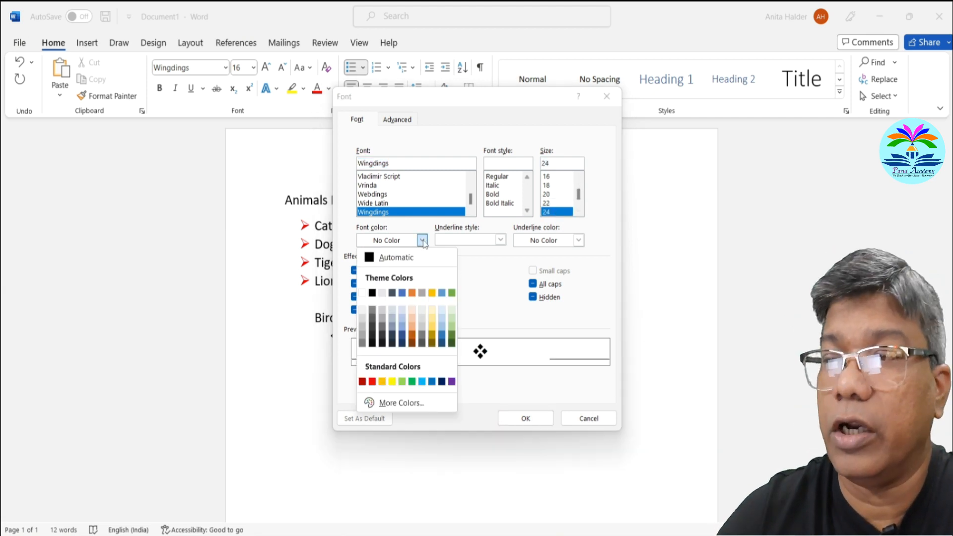
left_click(423, 381)
left_click(525, 418)
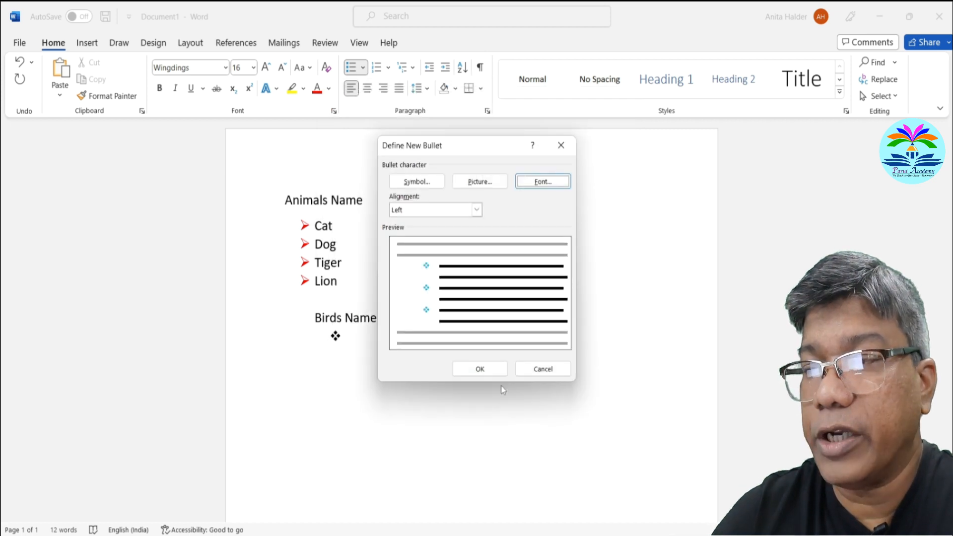
left_click(481, 369)
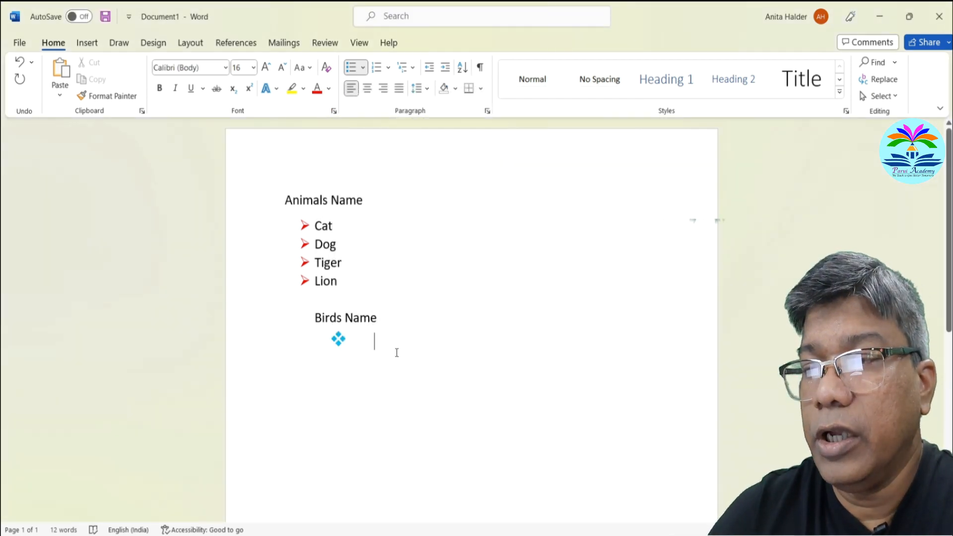
Enter Dove, Owl and Crow as separate bulleted items under Birds Name
type("D")
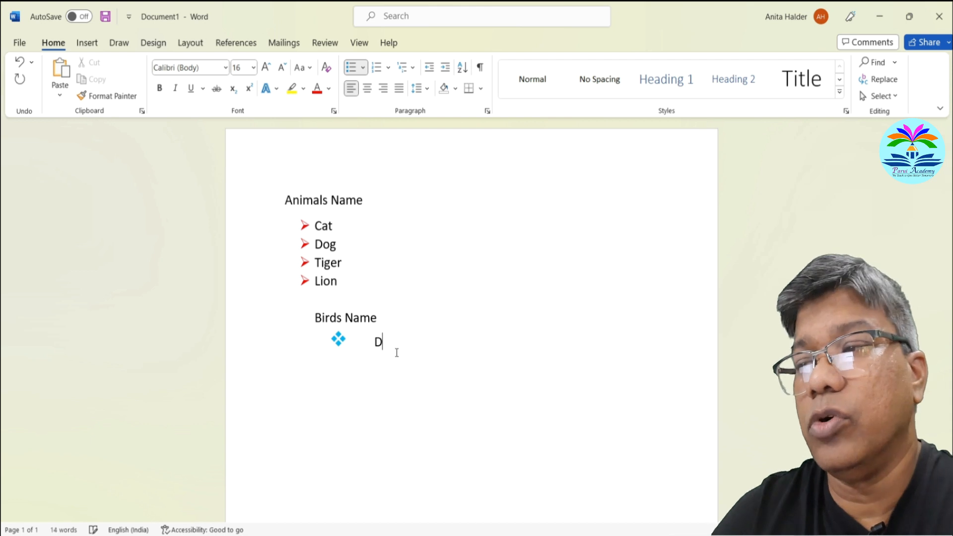
type("ove")
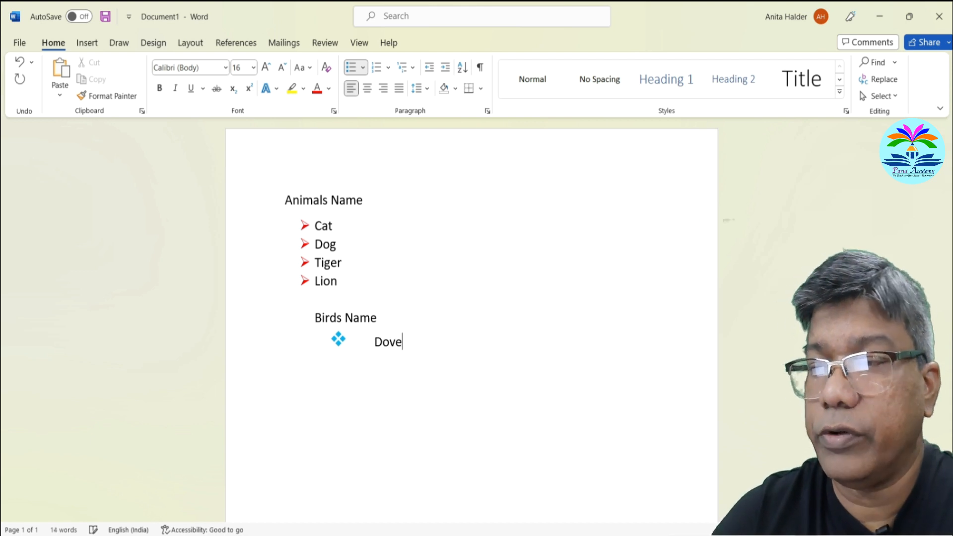
key("Return")
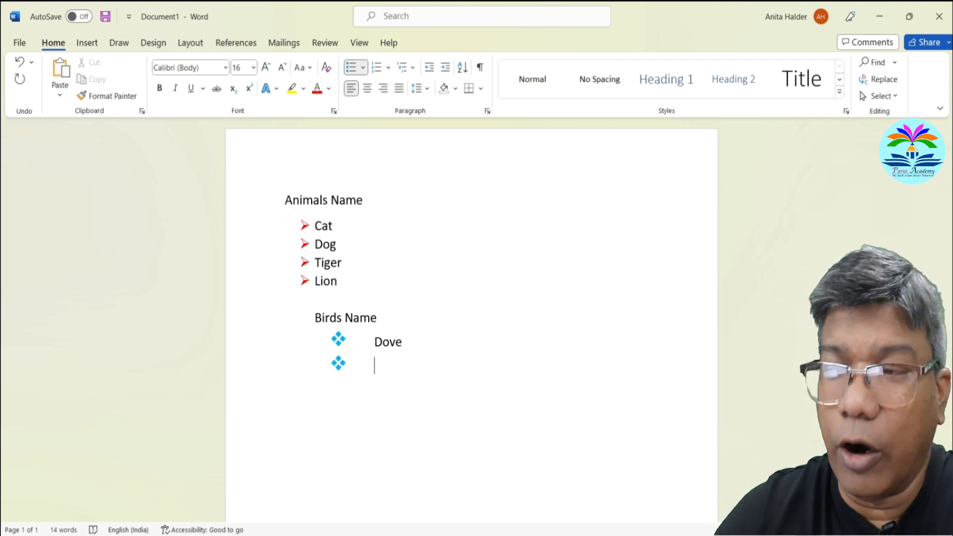
type("Owl")
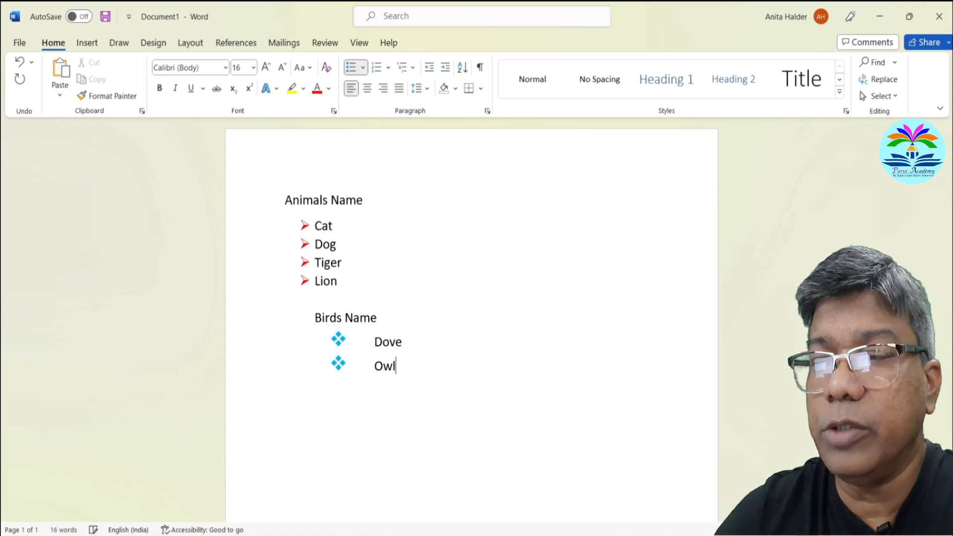
key("Return")
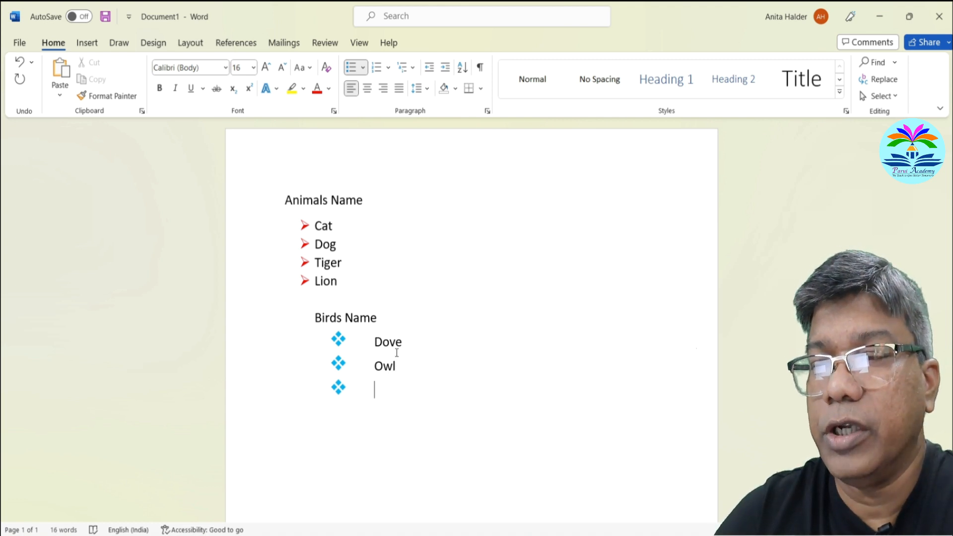
type("Cro")
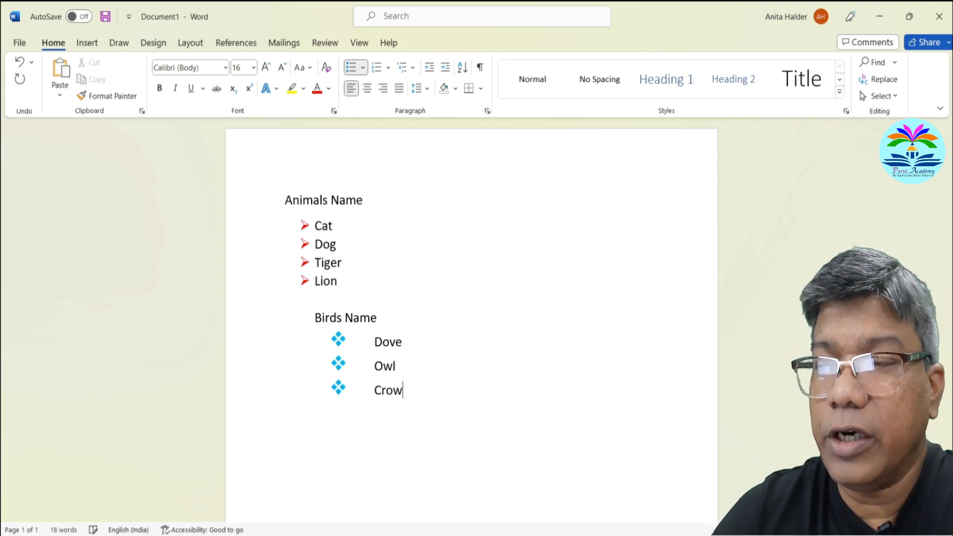
type("w")
End the bulleted list after Crow and add the unbulleted heading Food Name on the line below
key("Return")
key("Return")
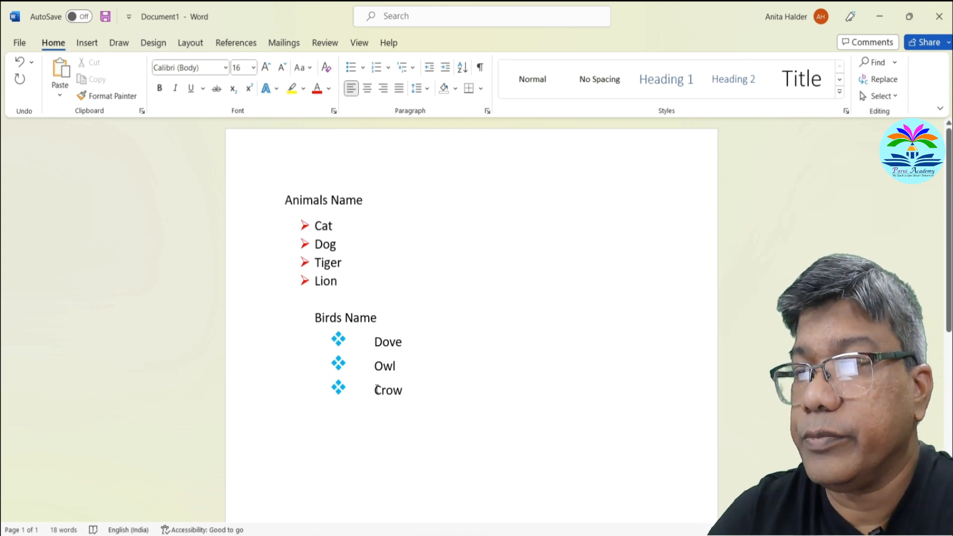
type("F")
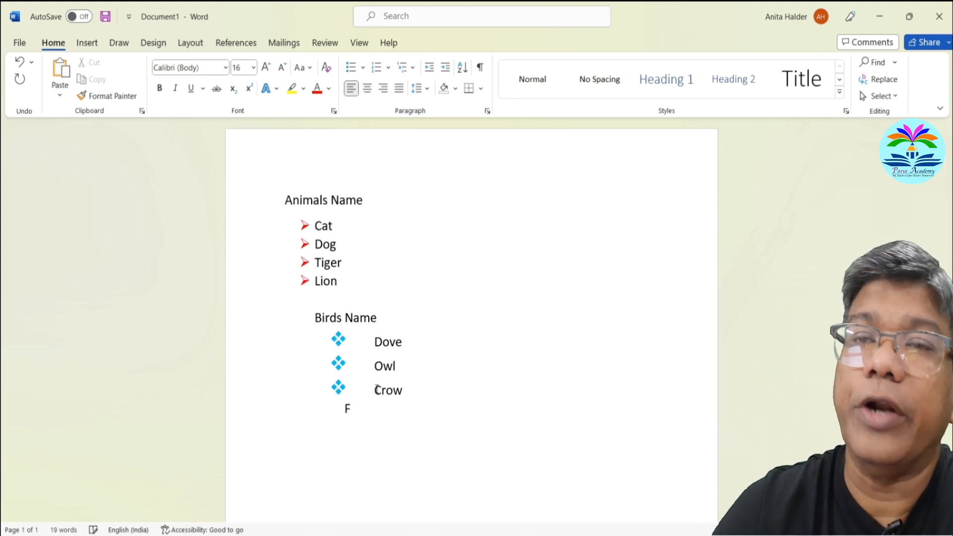
type("ood Name")
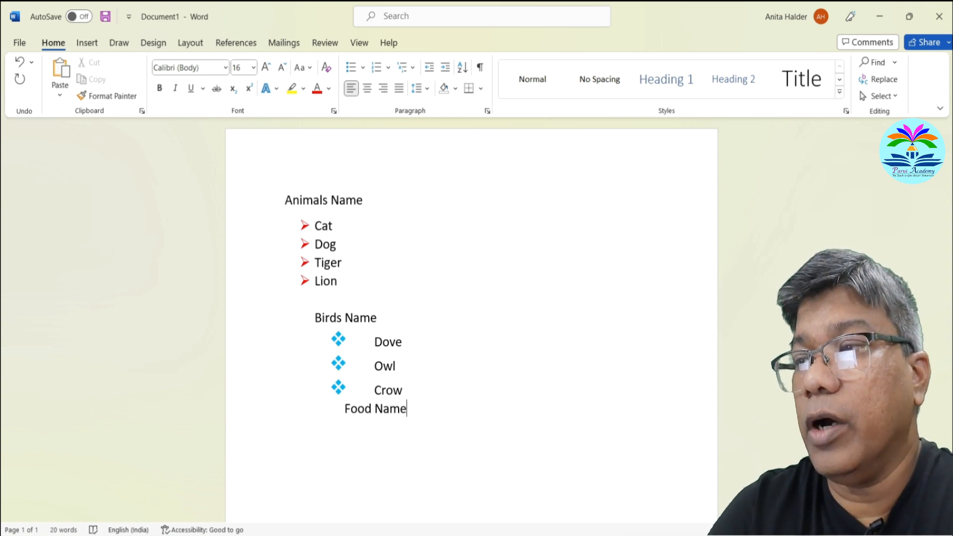
Insert an unbulleted blank line between Crow and Food Name, and start a new line below Food Name
left_click(408, 388)
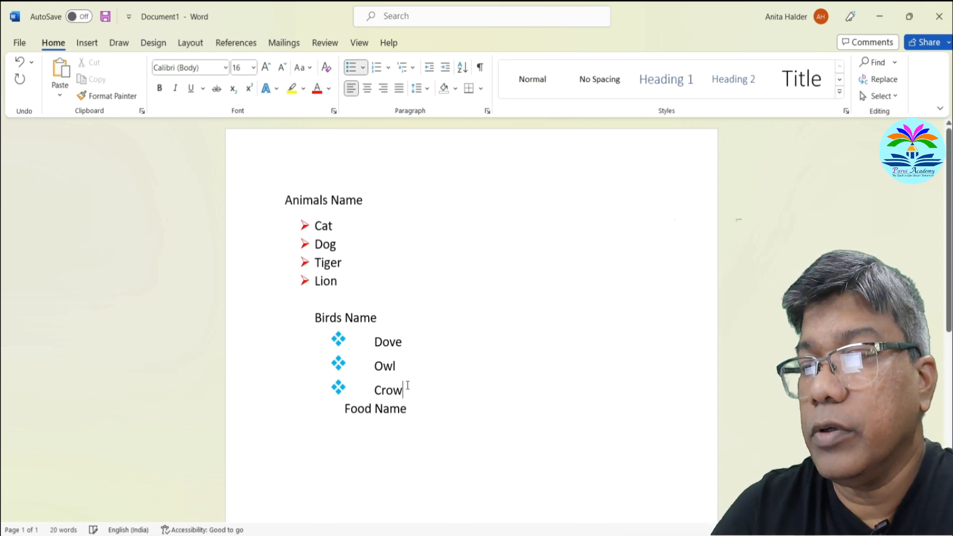
key("Return")
key("BackSpace")
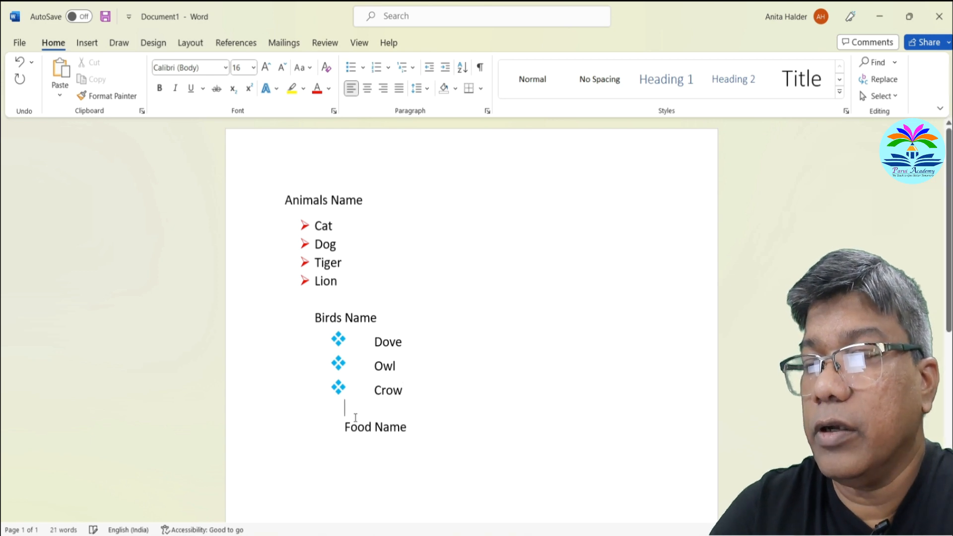
left_click(423, 435)
key("Return")
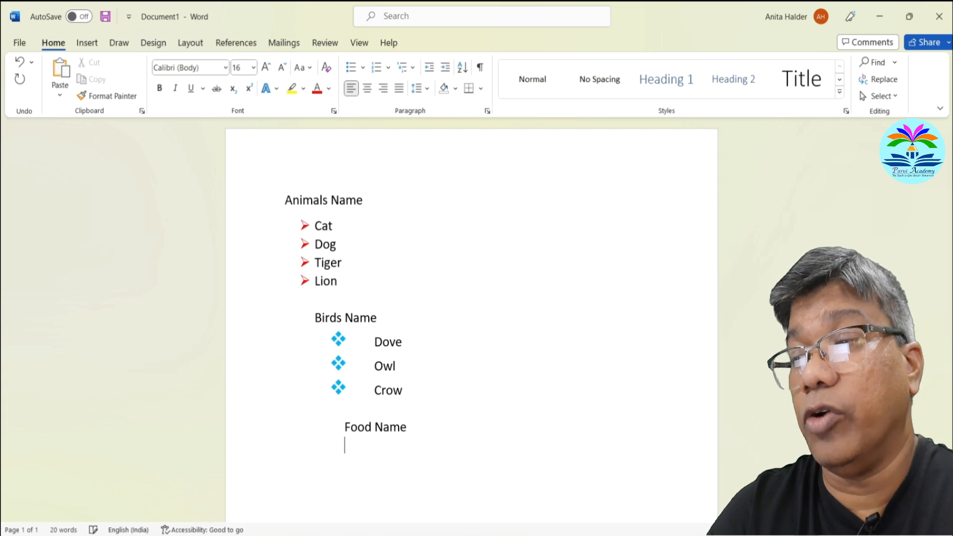
Create a numbered list in the 1) 2) 3) format under Food Name with the items Rice and Bread, and end the numbering after Bread
left_click(388, 71)
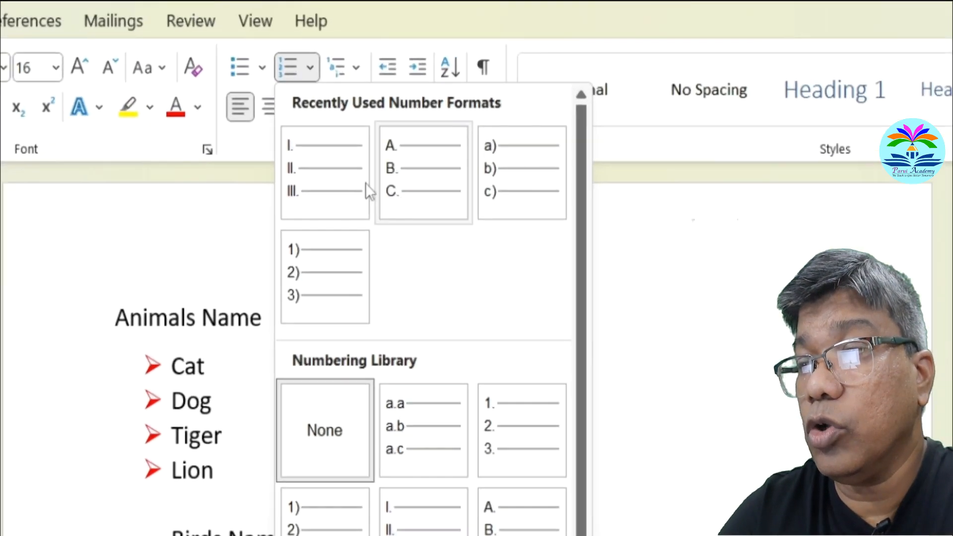
left_click(402, 183)
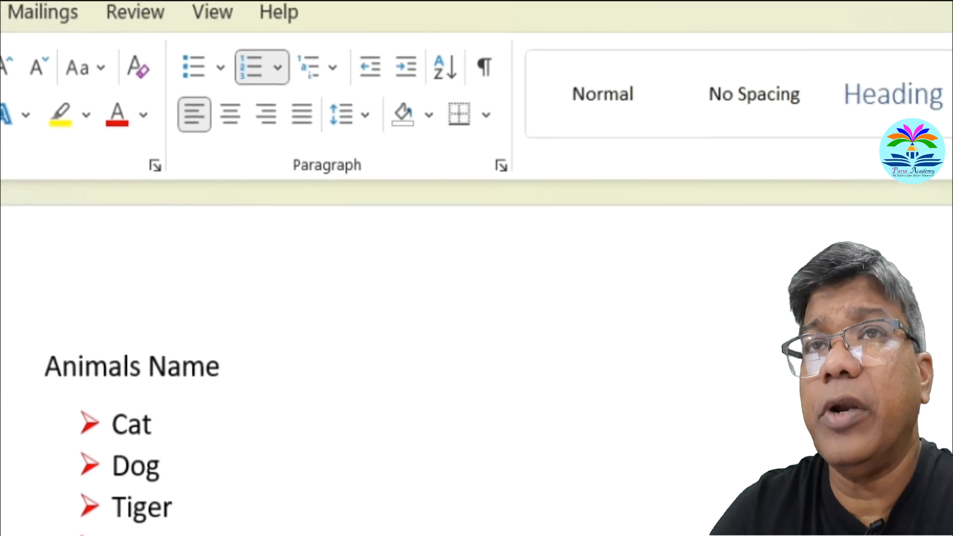
type("Rice")
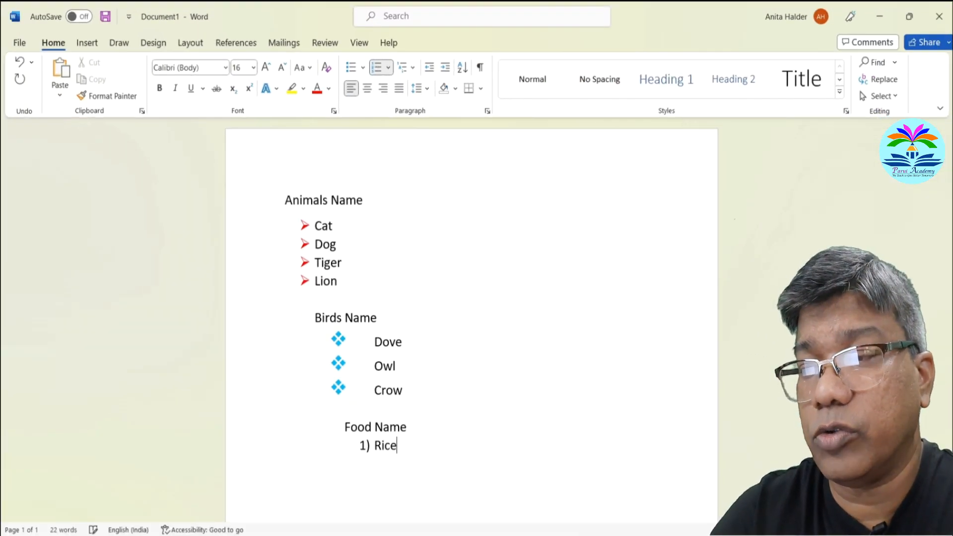
key("Return")
type("Bread")
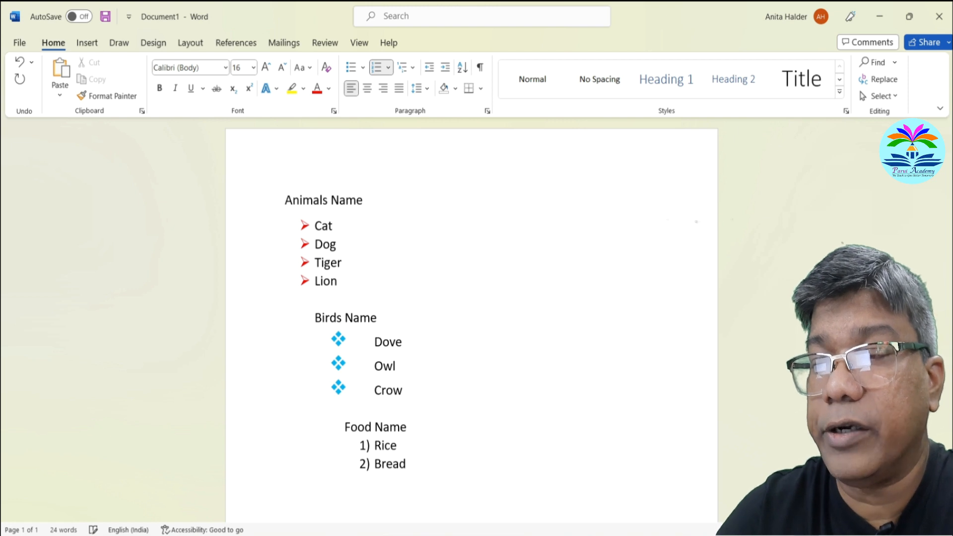
key("Return")
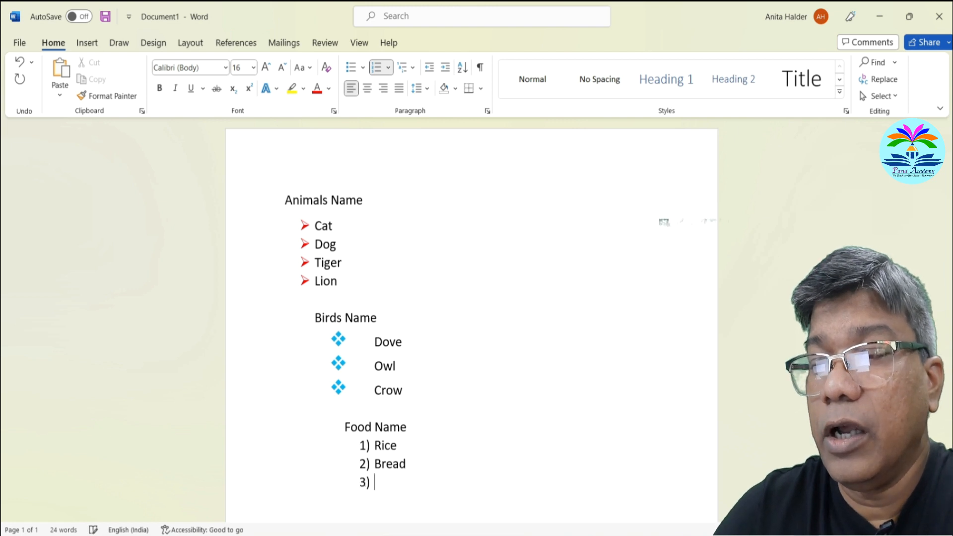
key("BackSpace")
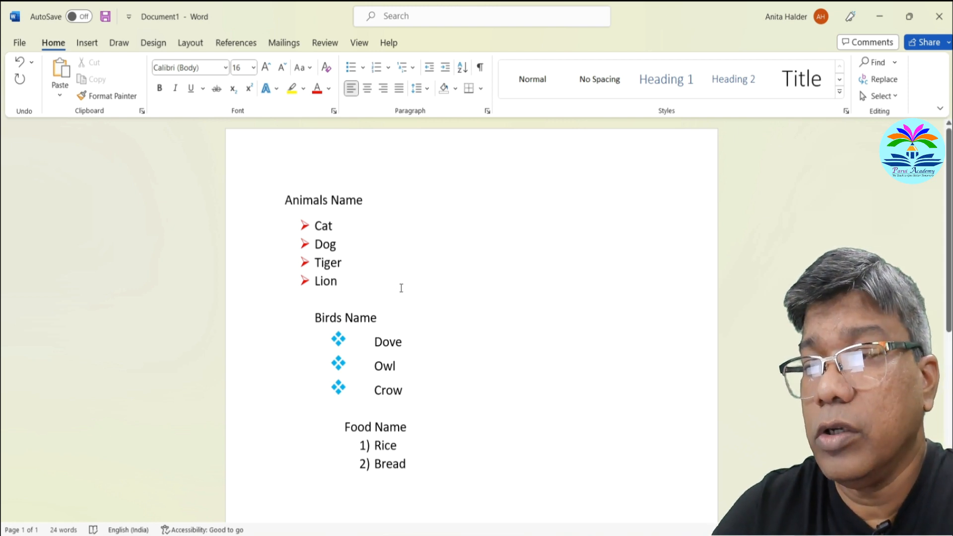
Apply the 1) a) i) multilevel list to the empty line below Bread and enter Heading 1 as its first item, followed by a new item
scroll(399, 308, "down", 1)
scroll(399, 308, "down", 2)
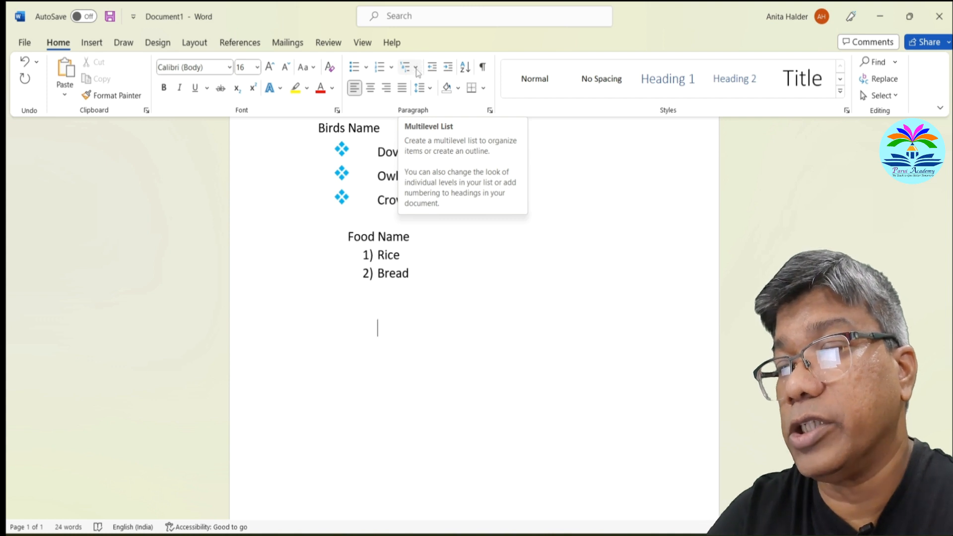
left_click(416, 69)
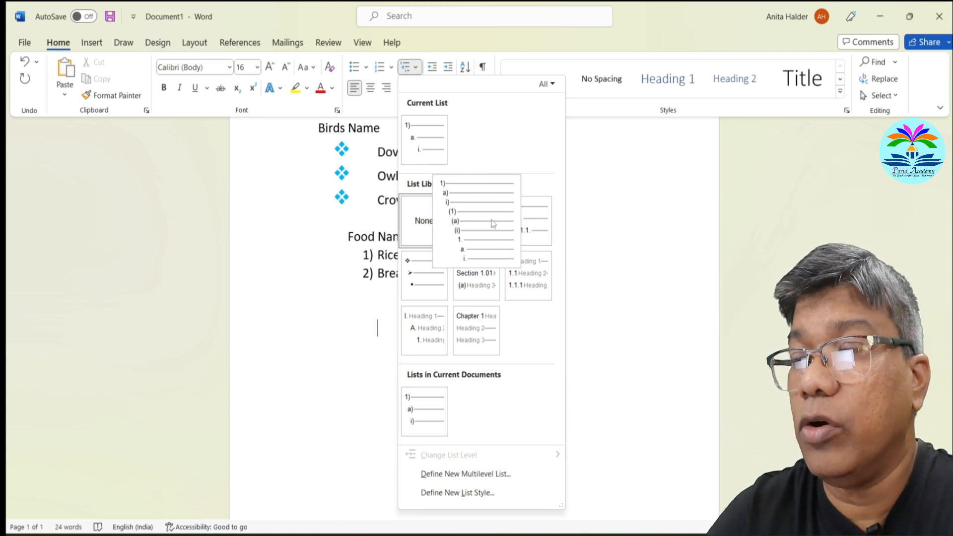
left_click(493, 224)
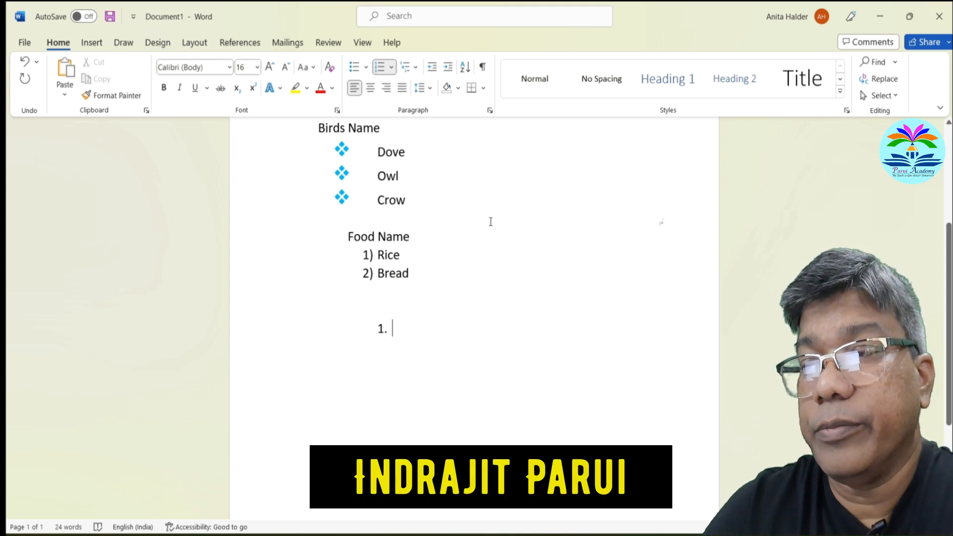
type("Hea")
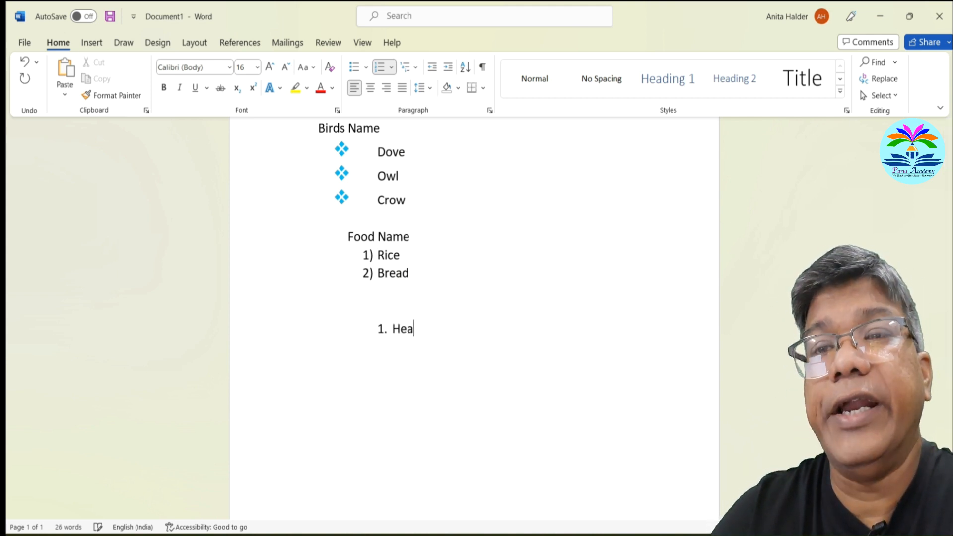
type("ding 1")
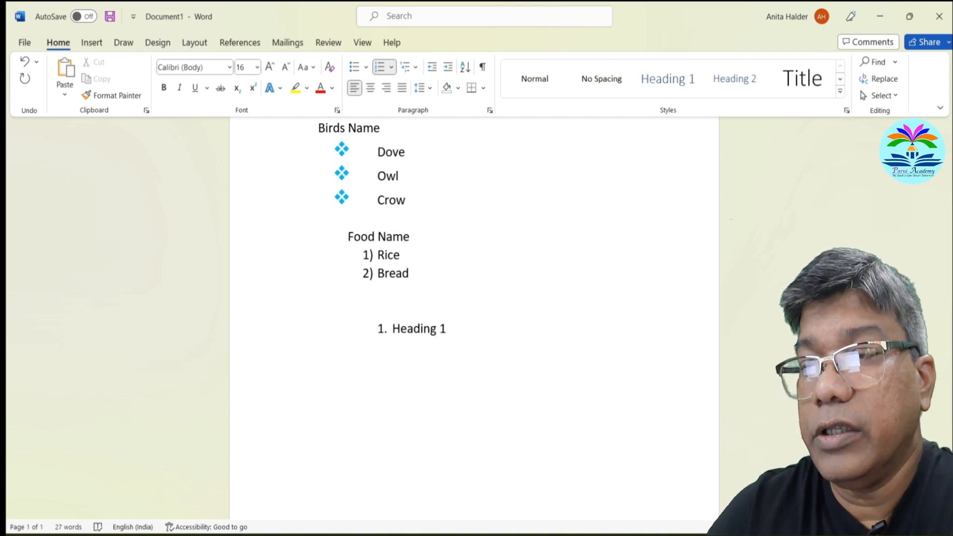
key("Return")
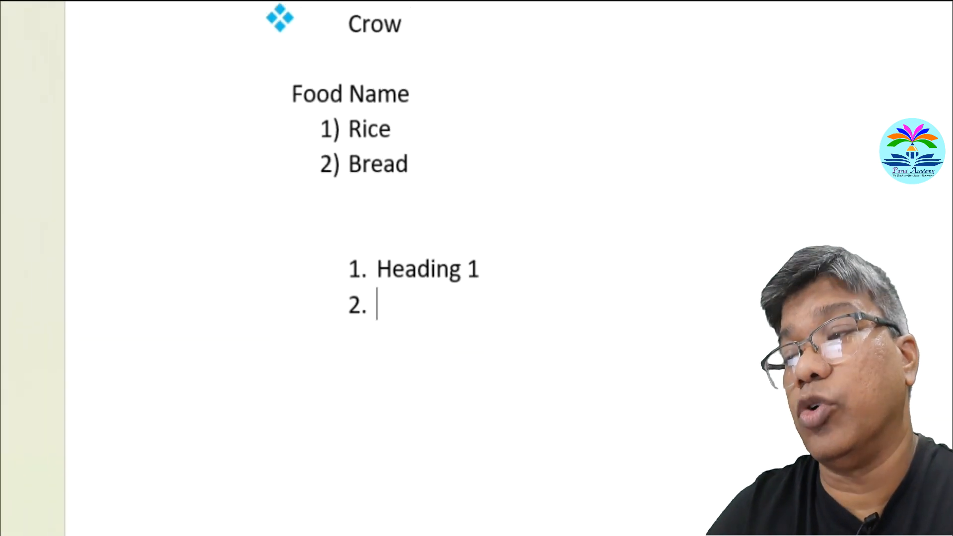
Demote the item below Heading 1 by one list level and enter Heading 2 in it, followed by a new item
key("Tab")
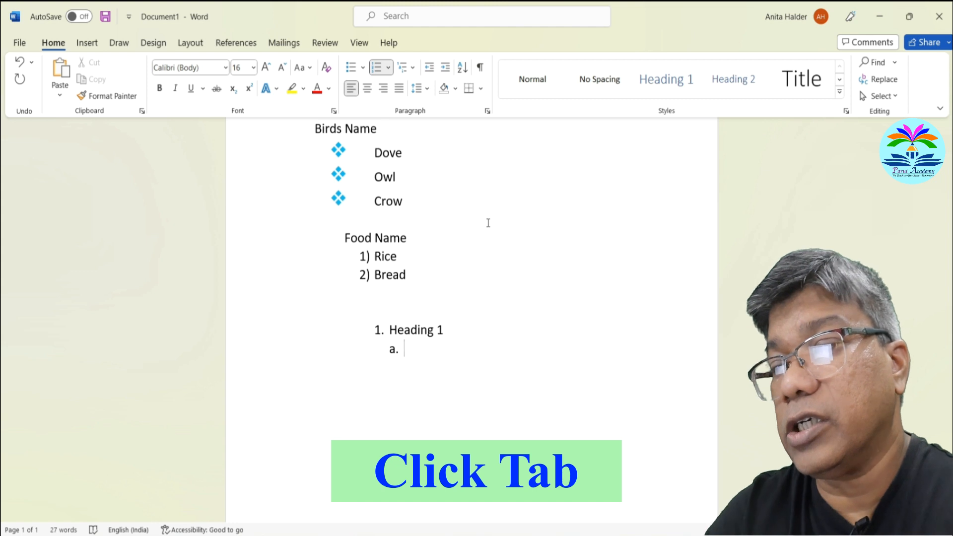
type("Hea")
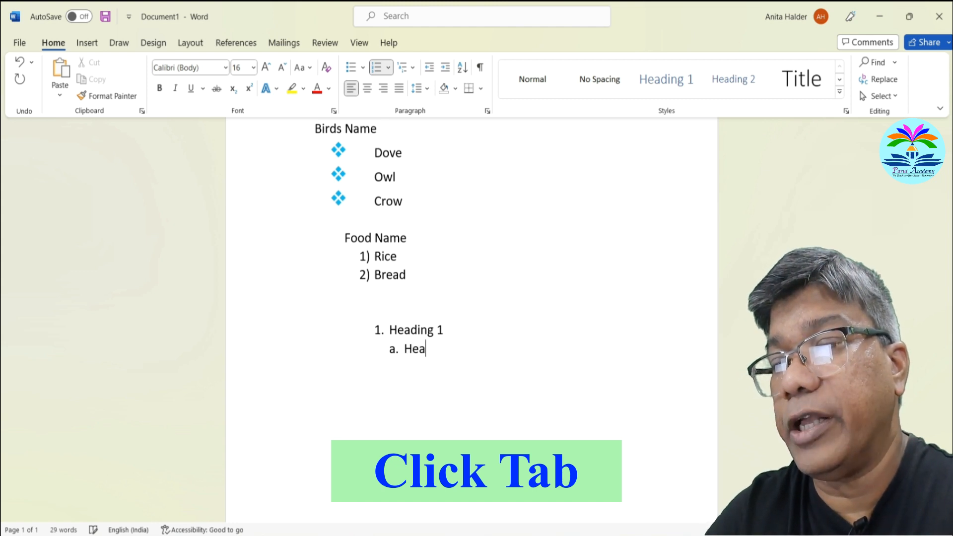
type("dinf")
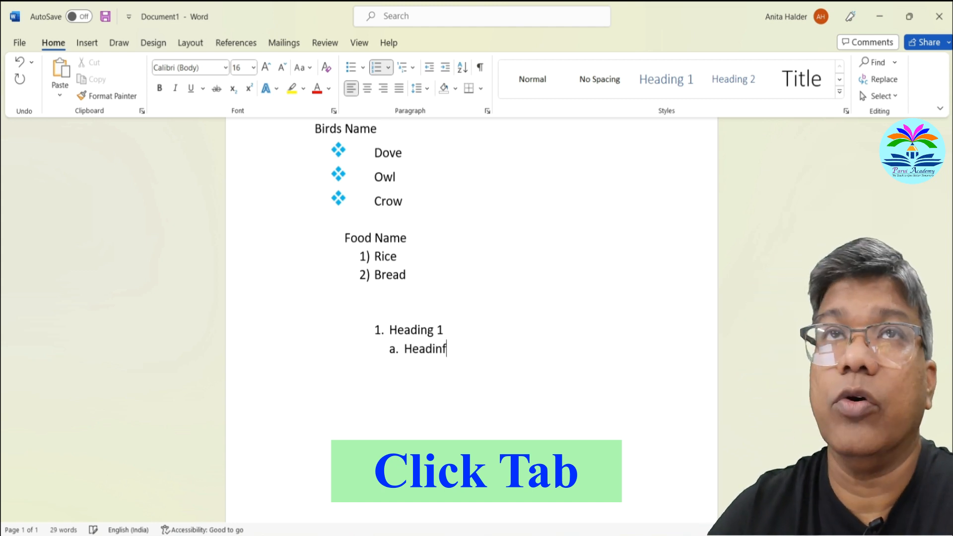
key("BackSpace")
type("g")
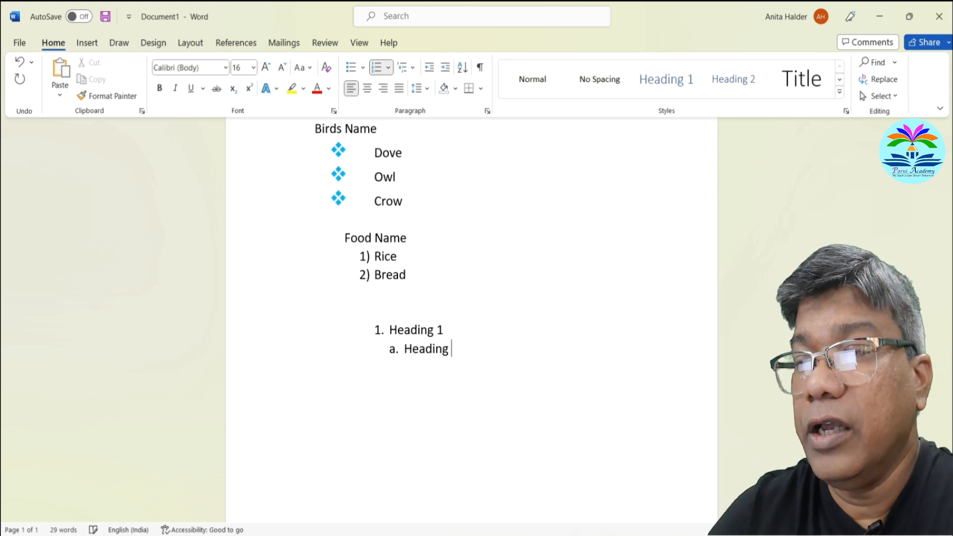
type(" 2")
key("Return")
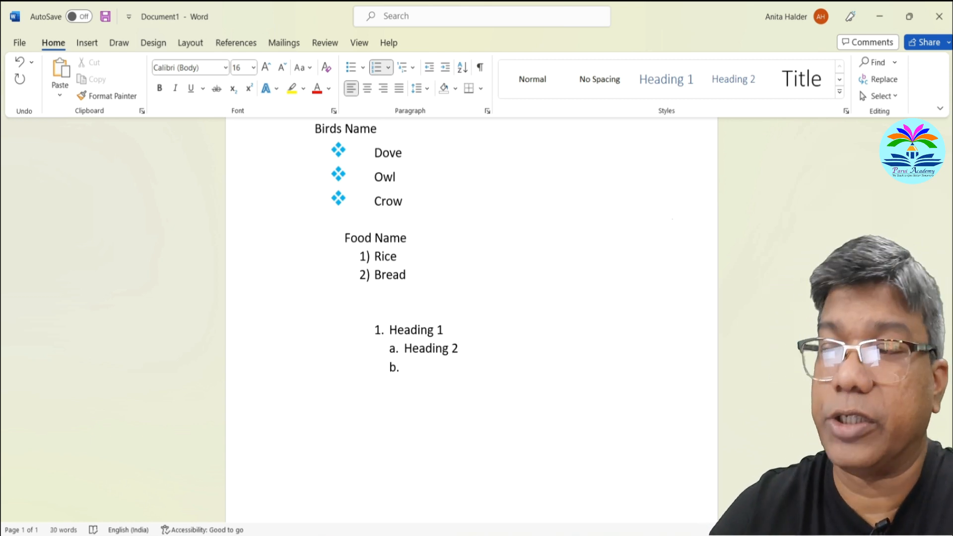
Demote the item below Heading 2 by one list level and enter Heading 3 in it, followed by a new item
key("Tab")
type("headi")
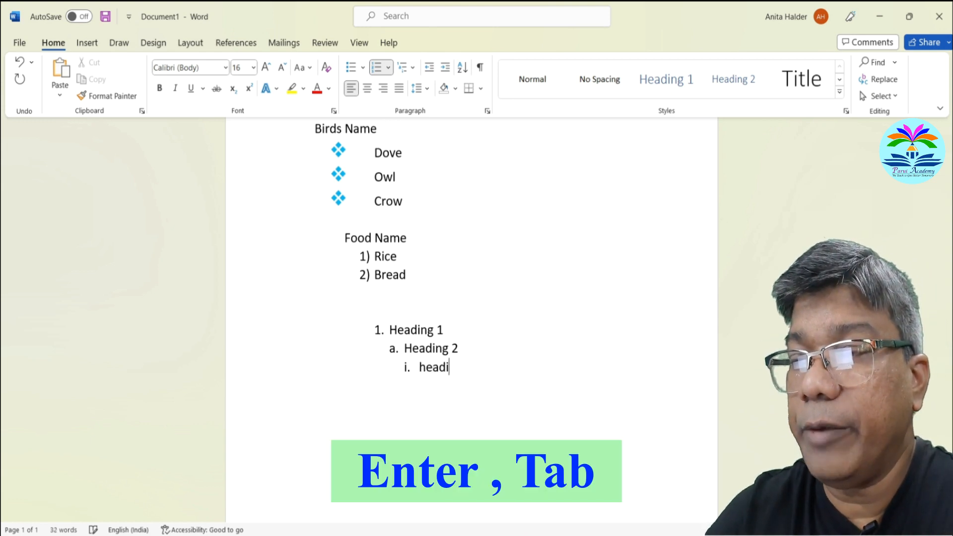
type("nf")
key("BackSpace")
type("g")
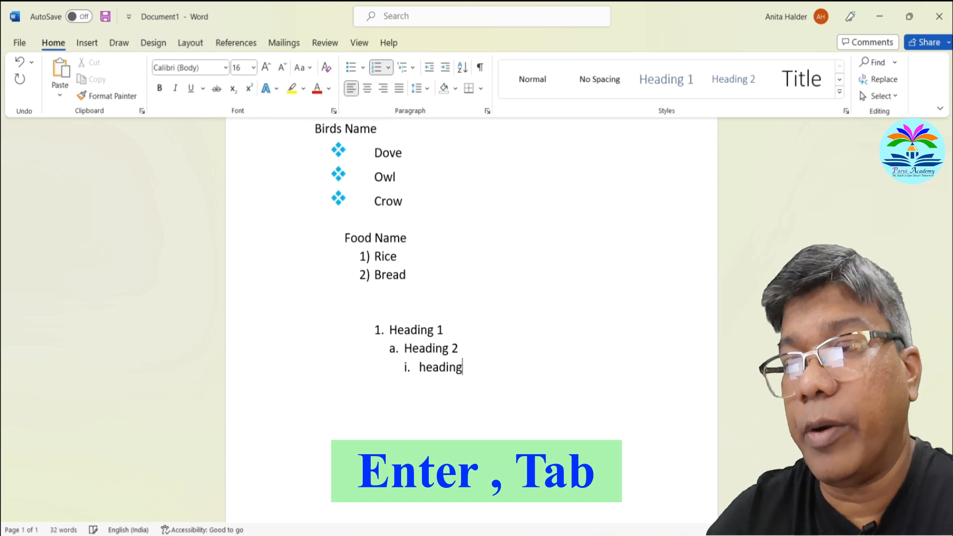
key("BackSpace")
key("BackSpace")
key("BackSpace")
key("BackSpace")
key("BackSpace")
key("BackSpace")
key("BackSpace")
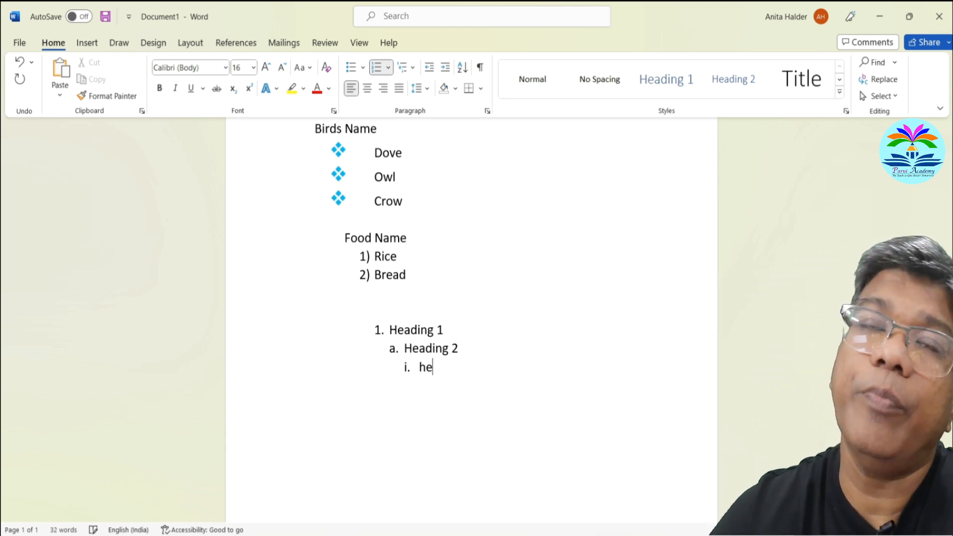
type("Hea")
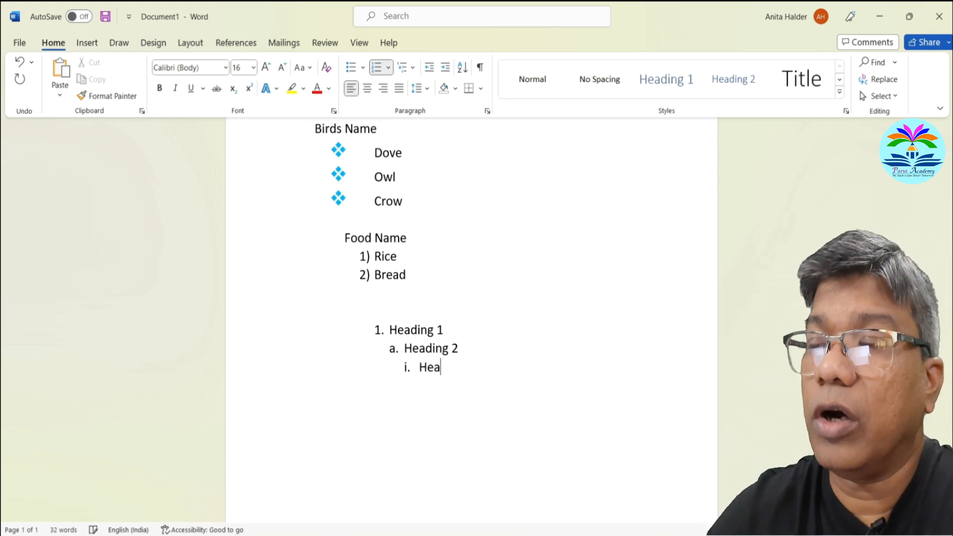
type("ding")
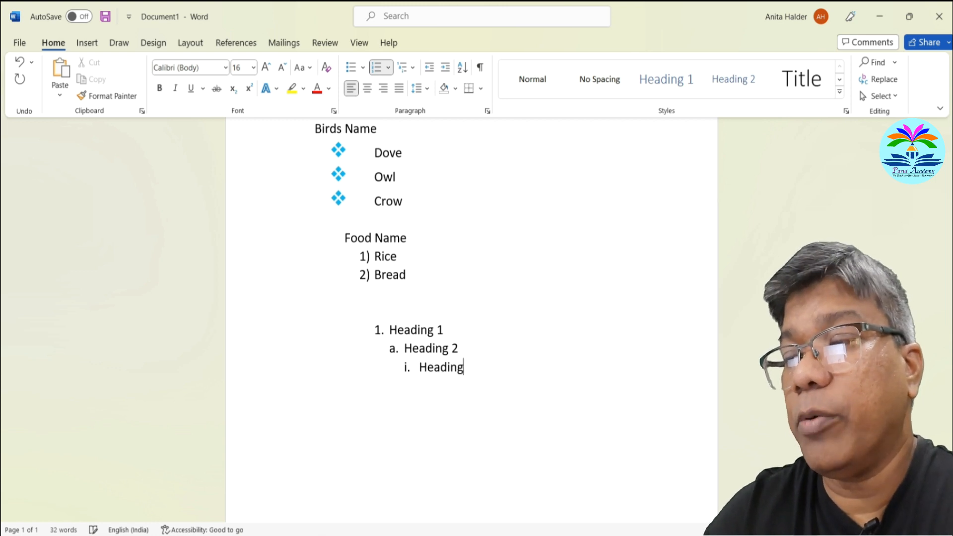
type(" 3")
key("Return")
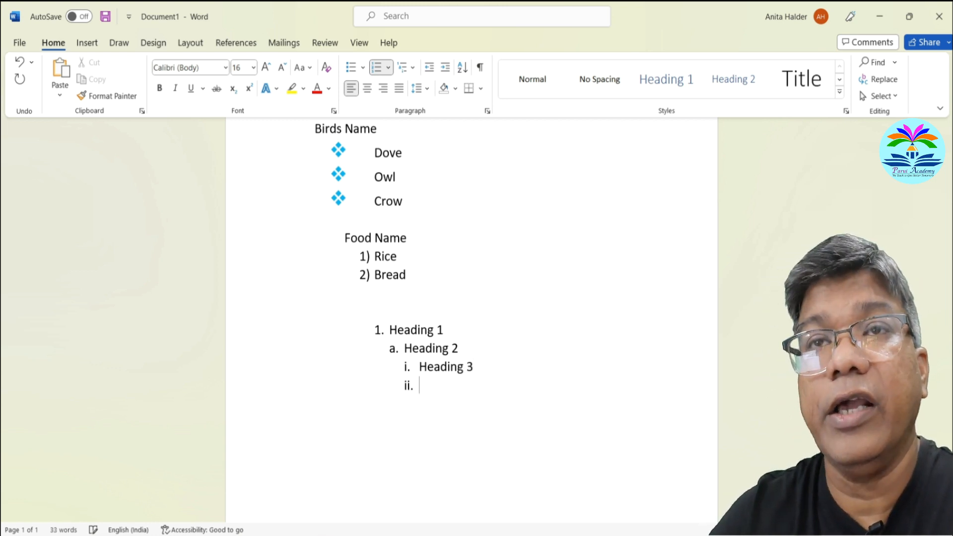
Enter Heading 4 in the third-level item below Heading 3, followed by a new item
type("Headin")
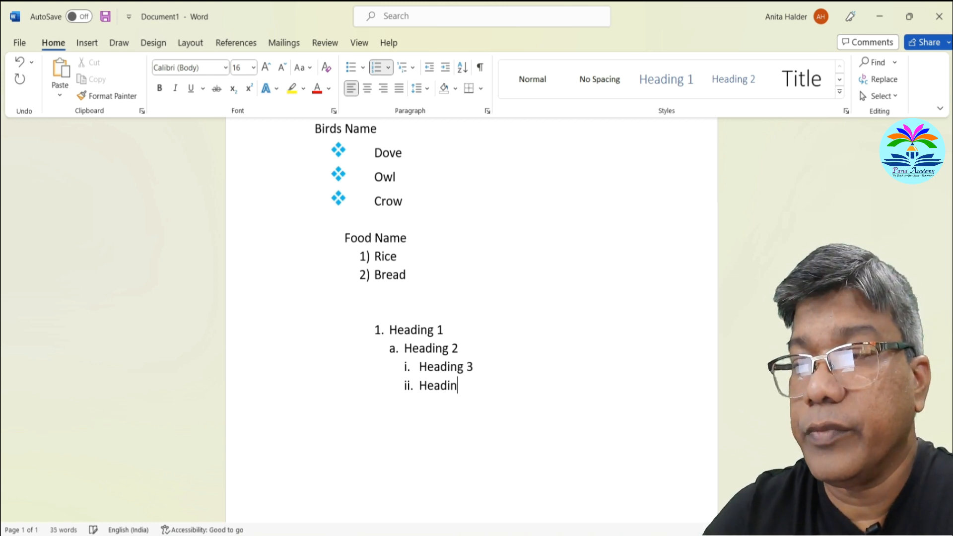
type("g 4")
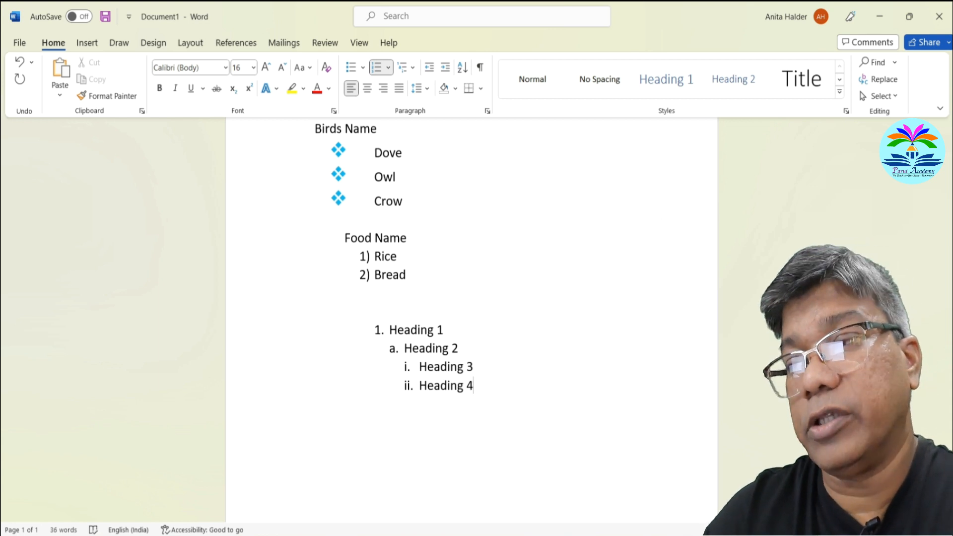
key("Return")
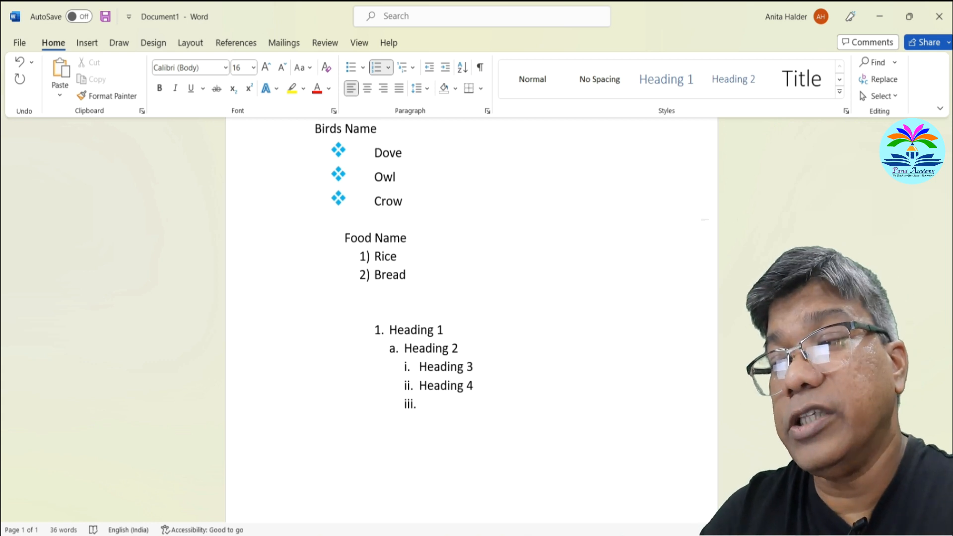
Promote the item below Heading 4 by one list level and enter the word Heading in it
key("shift+Tab")
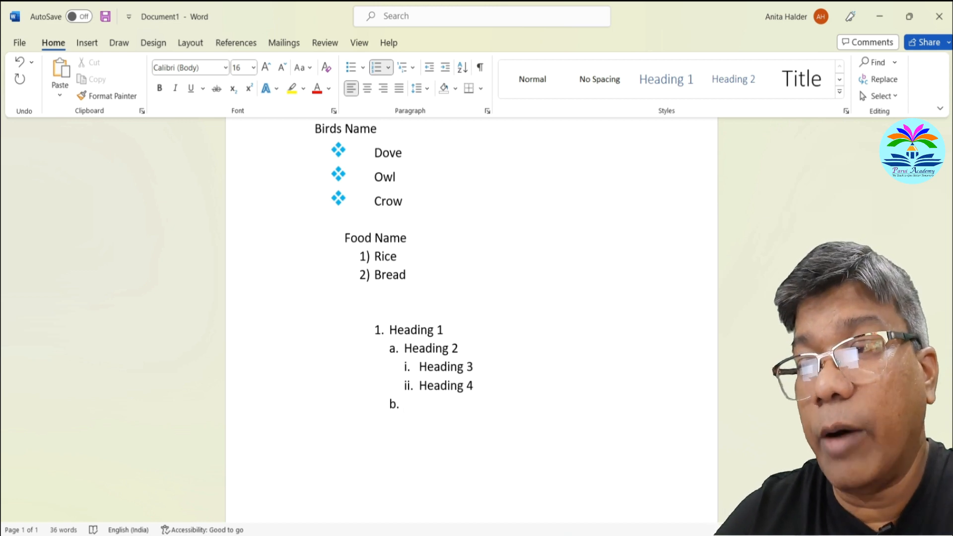
type("Hea")
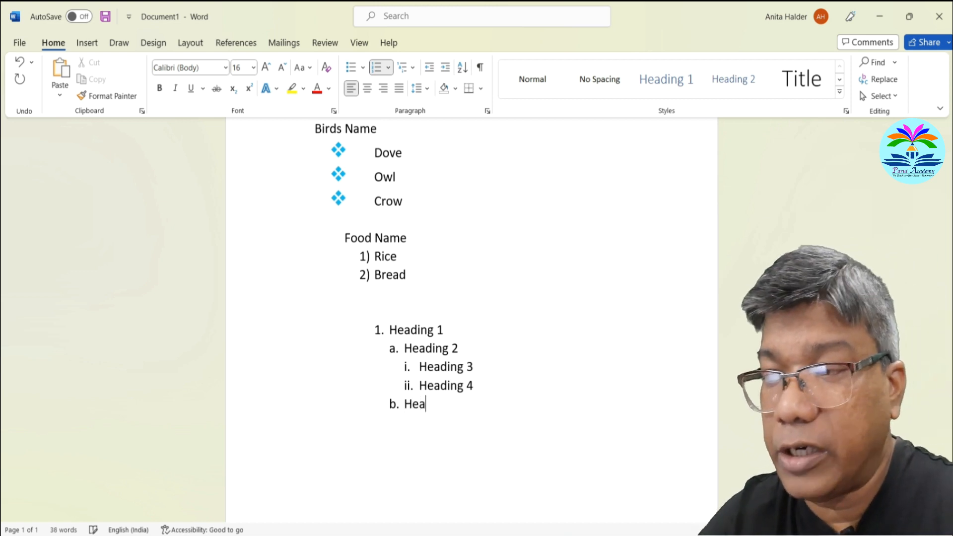
type("ding")
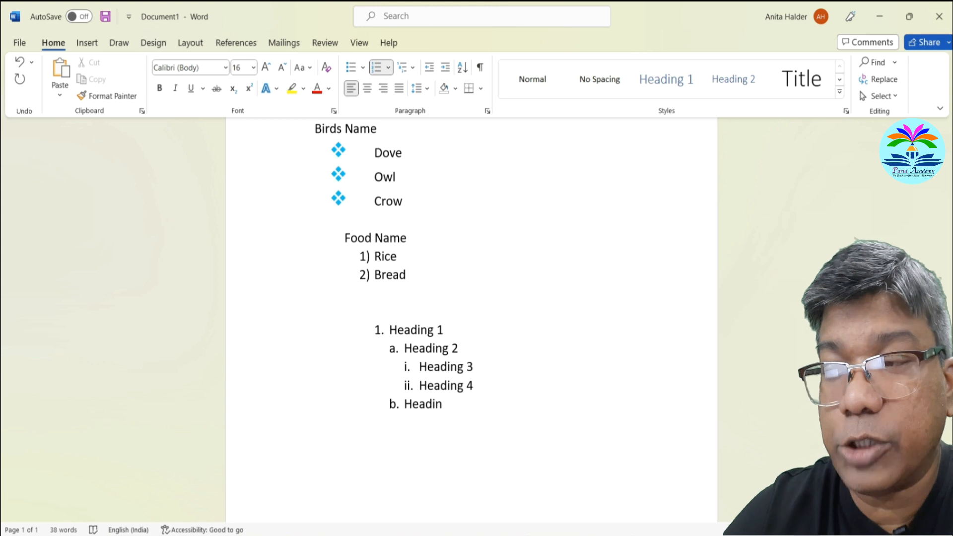